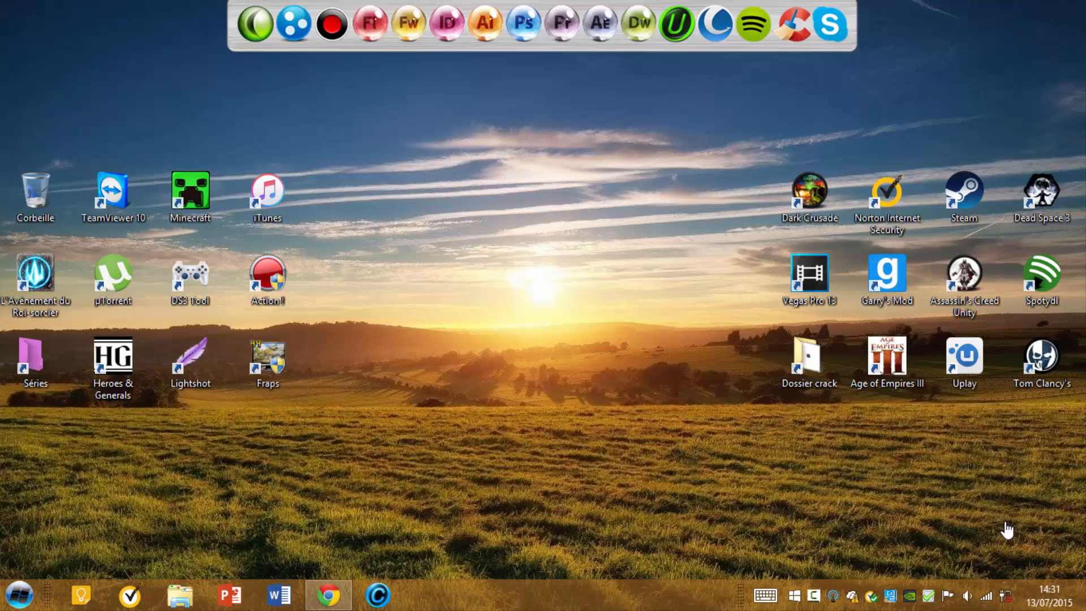
- Return to the TomQuiz homepage in Chrome and start 'Sign in with Google'
left_click(328, 595)
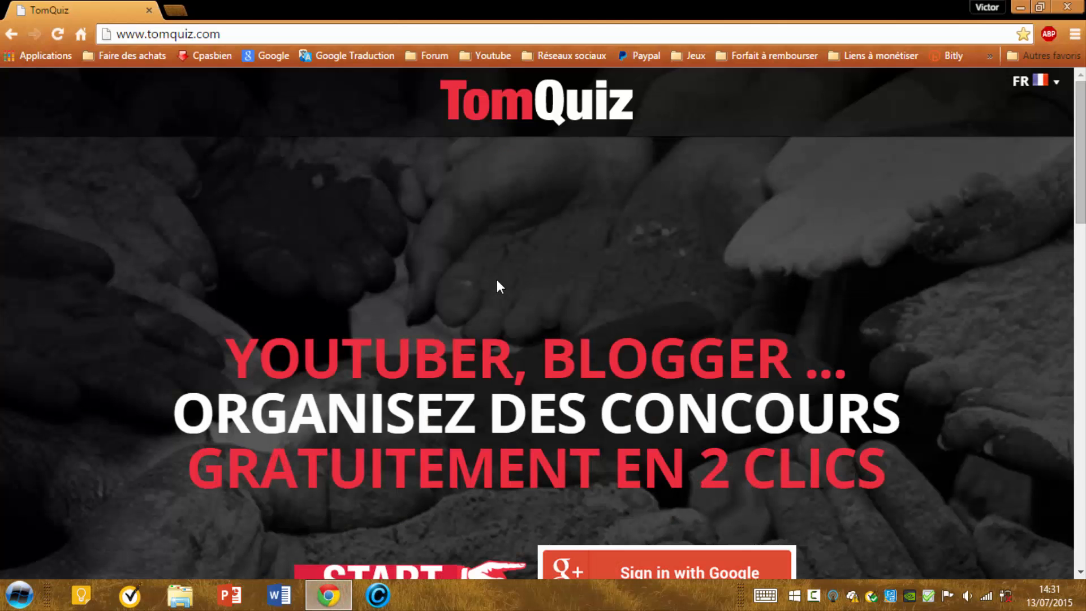
scroll(497, 285, "down", 2)
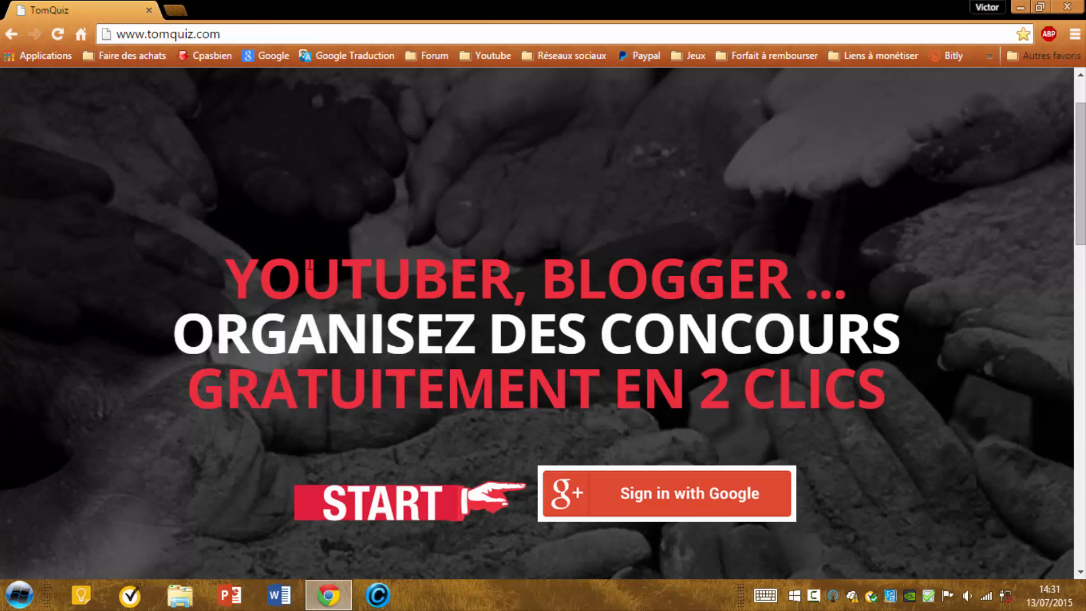
left_click(637, 502)
- Choose the Google account and then the channel account to log in to TomQuiz
left_click(522, 216)
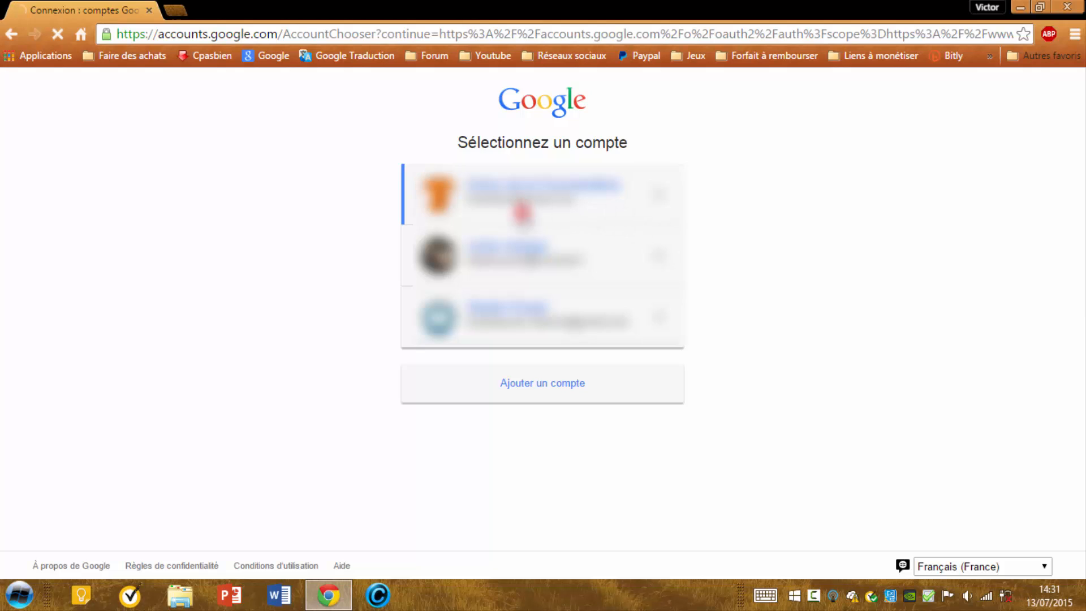
left_click(506, 261)
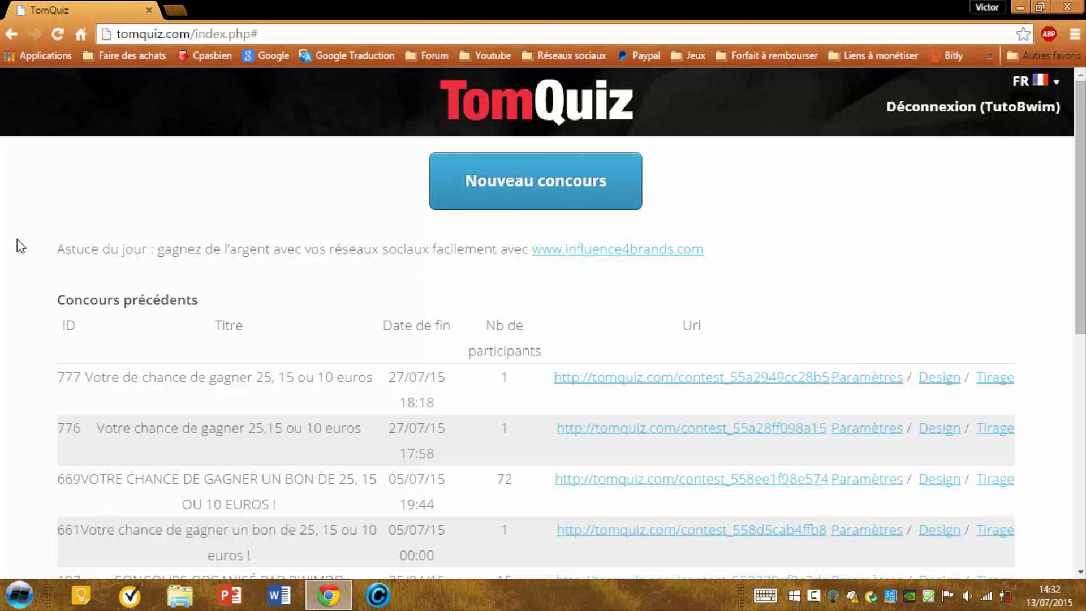
- Look through the previous contests, then create a new contest with 'Nouveau concours'
scroll(244, 290, "down", 1)
scroll(243, 290, "down", 2)
scroll(138, 315, "up", 1)
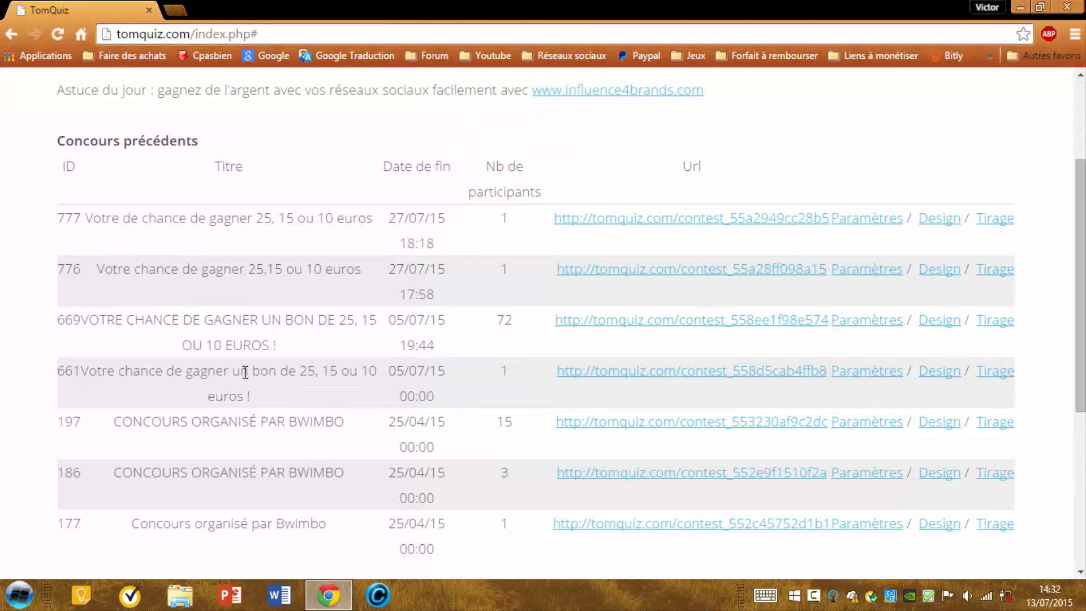
scroll(252, 373, "down", 1)
scroll(464, 285, "up", 3)
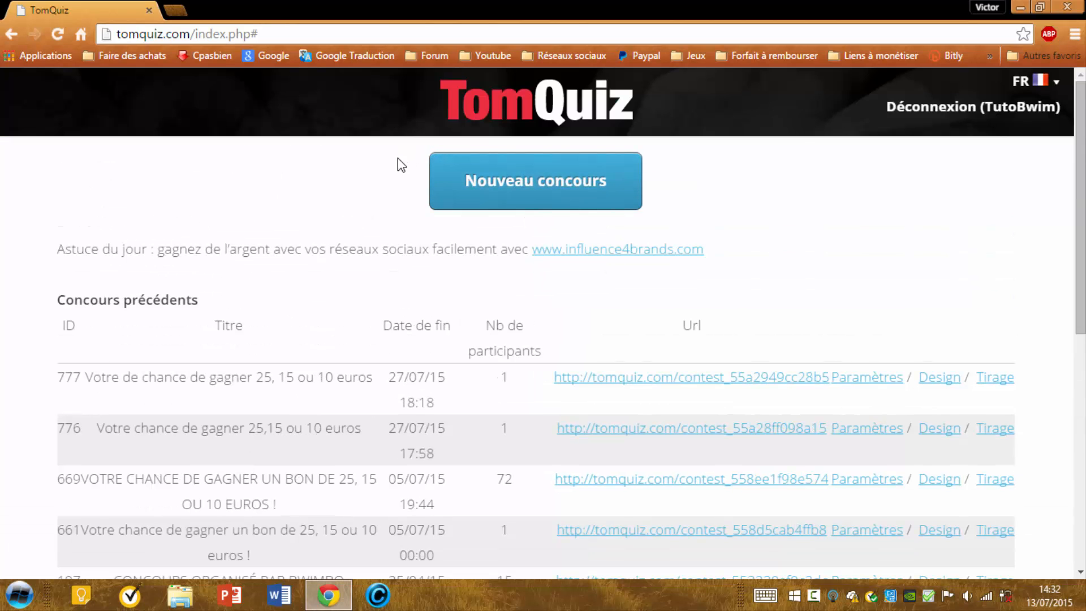
left_click(528, 187)
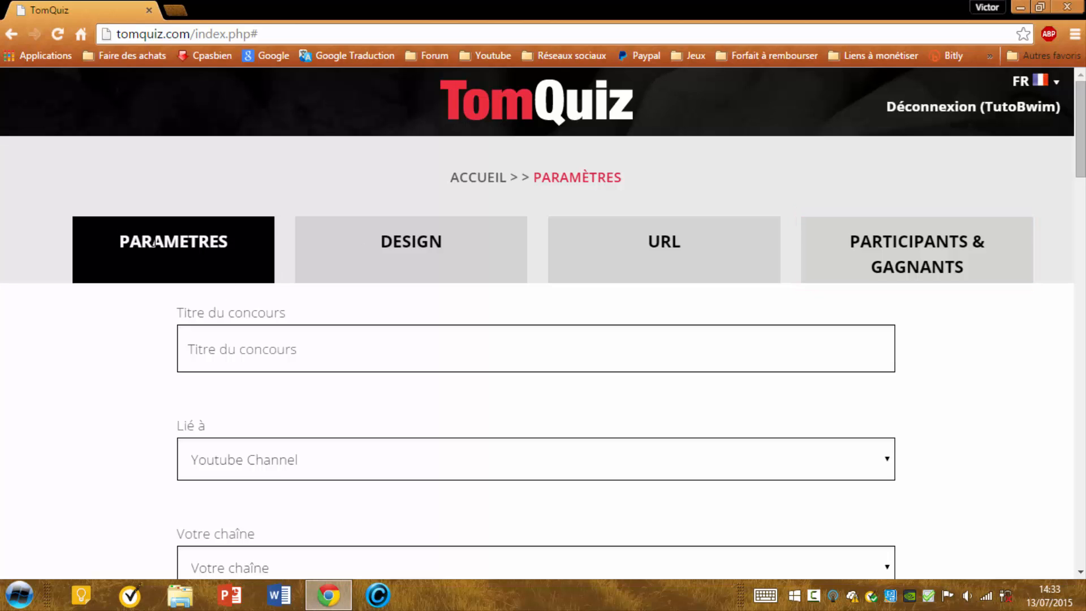
- Title the contest 'Votre chance de gagner 25,15 ou 10 euros'
left_click(256, 338)
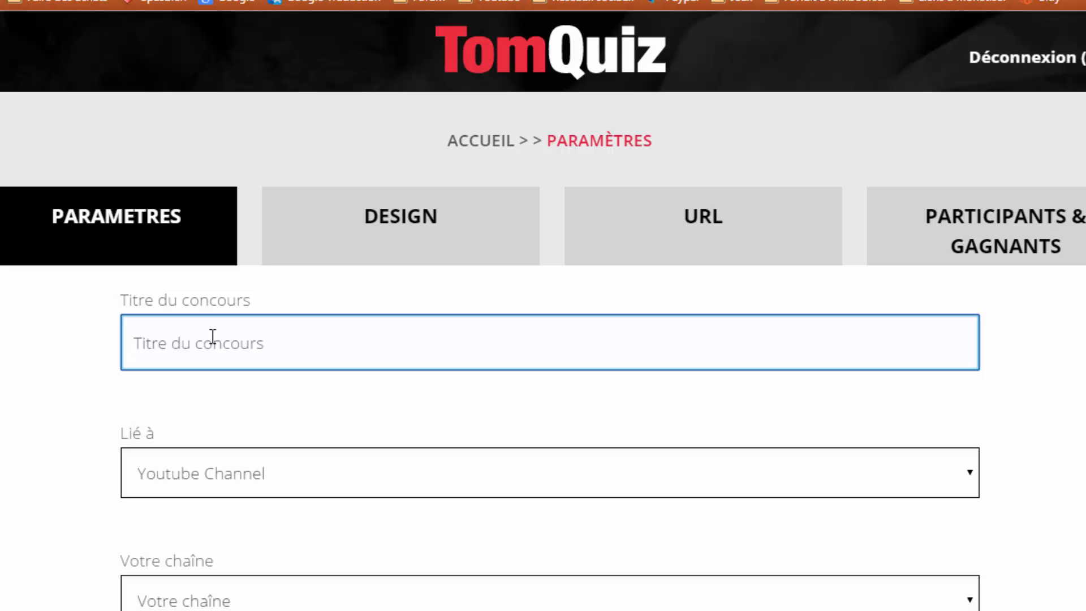
type("Vot")
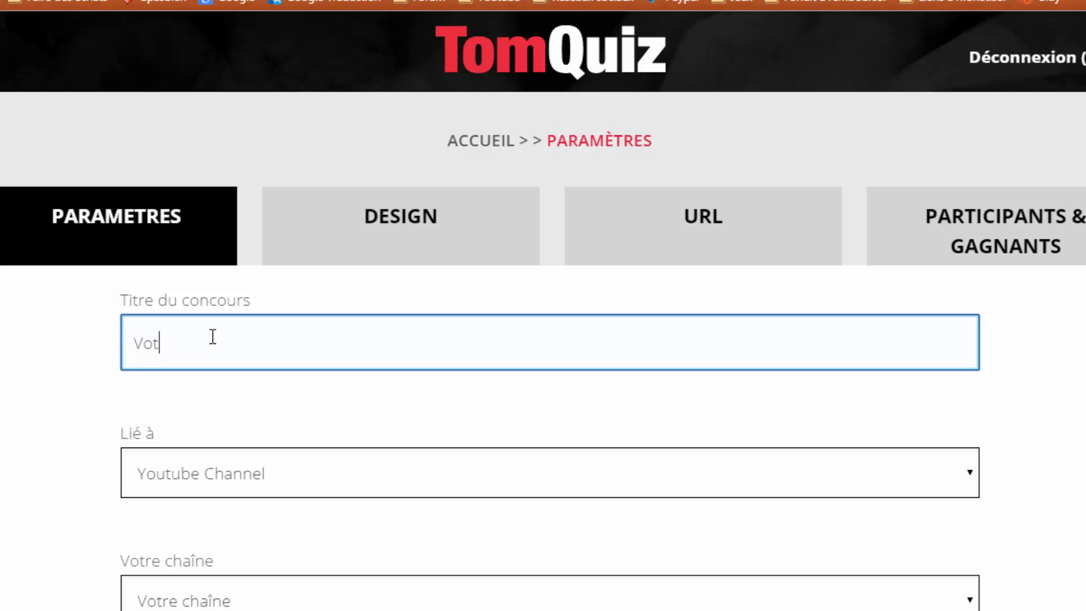
type("re da")
key("BackSpace")
key("BackSpace")
type("chnee")
key("BackSpace")
key("BackSpace")
key("BackSpace")
key("BackSpace")
type("ance de gagner ")
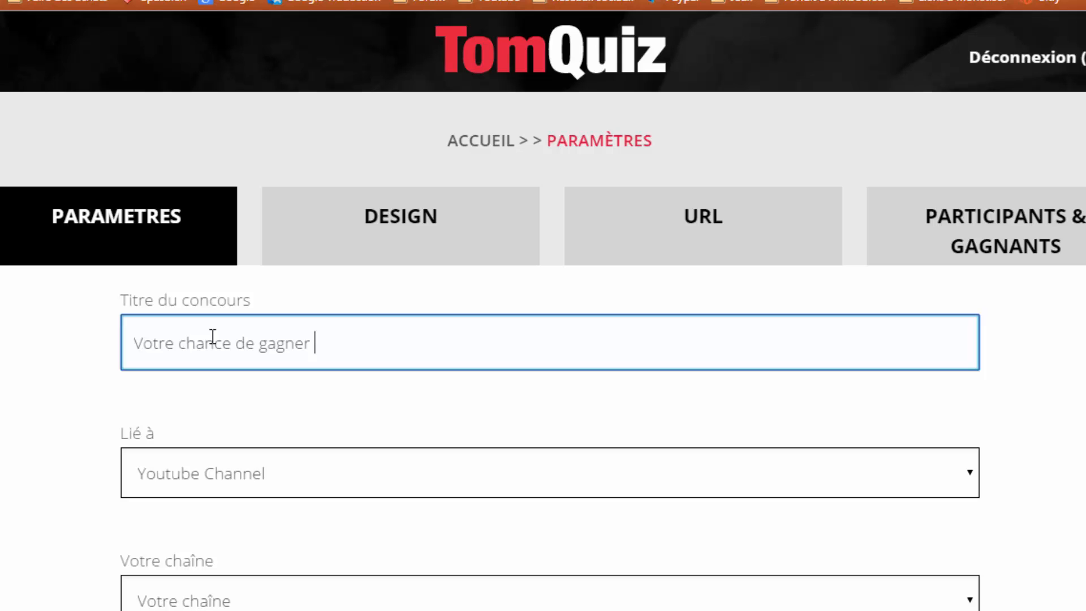
type("25,15 ou 10 euros")
- Link the contest to a Youtube Channel and select the user's own channel
scroll(213, 337, "down", 3)
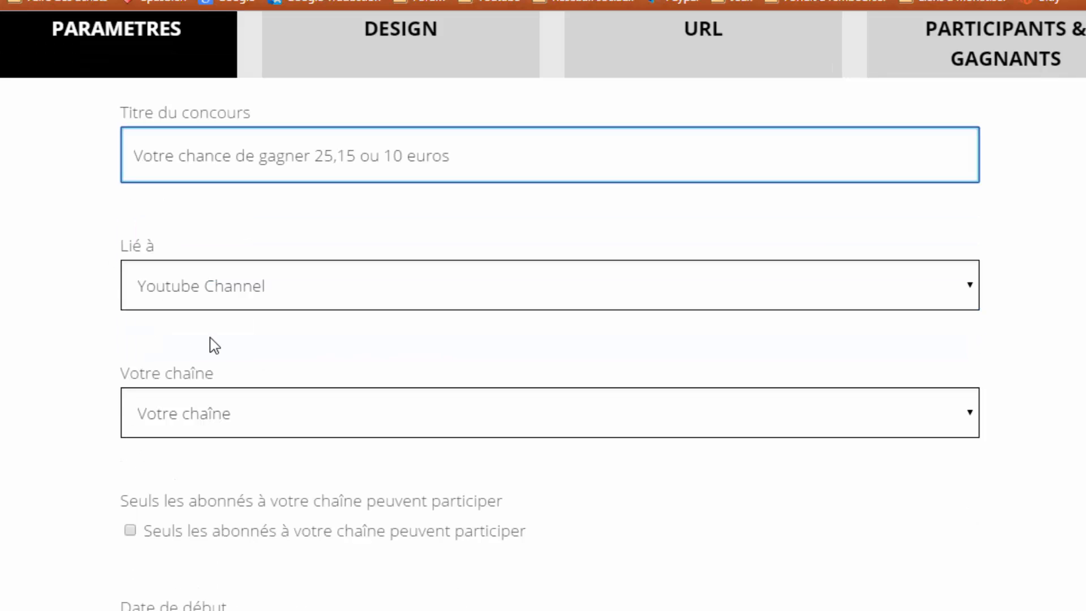
left_click(253, 294)
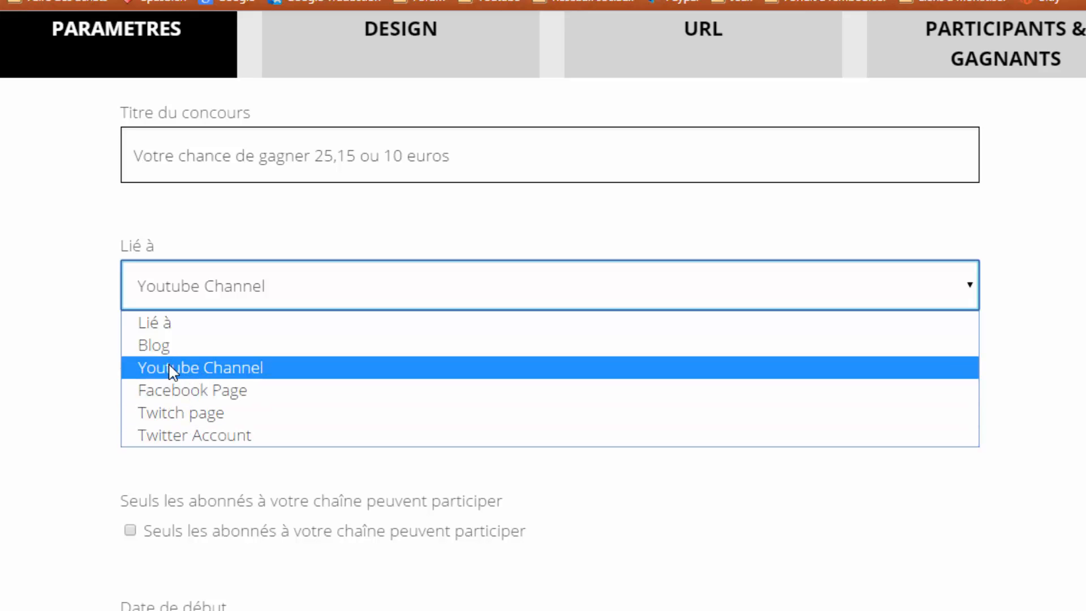
left_click(226, 369)
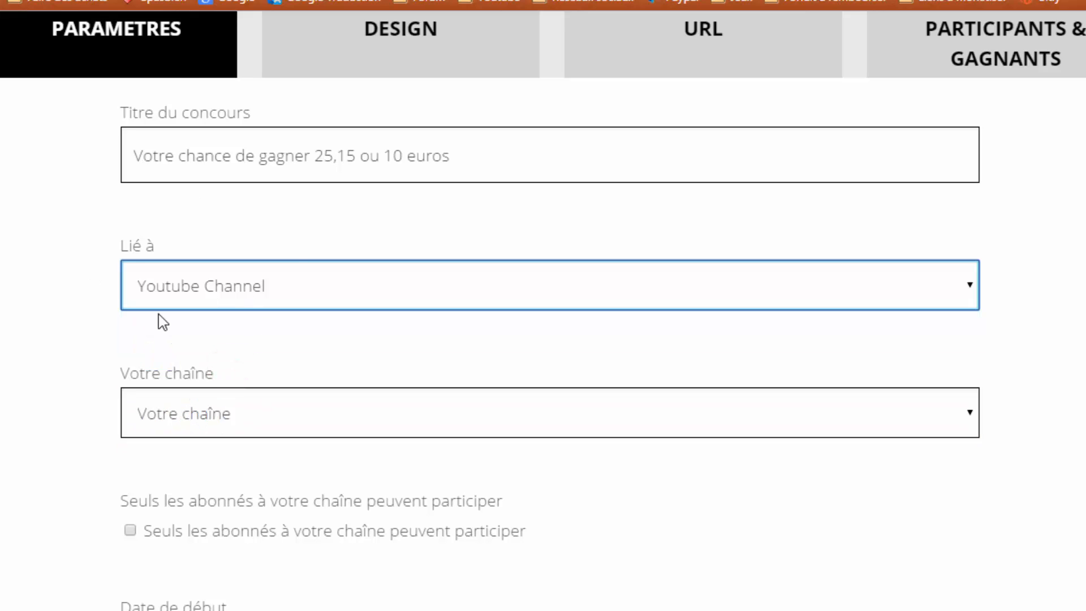
scroll(159, 320, "down", 2)
left_click(172, 320)
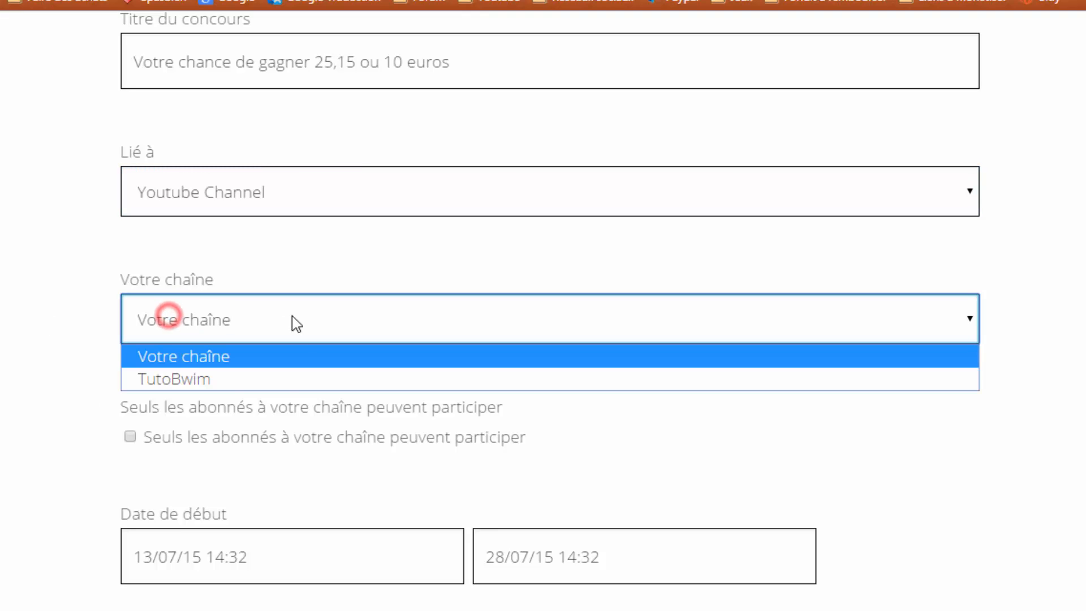
left_click(170, 381)
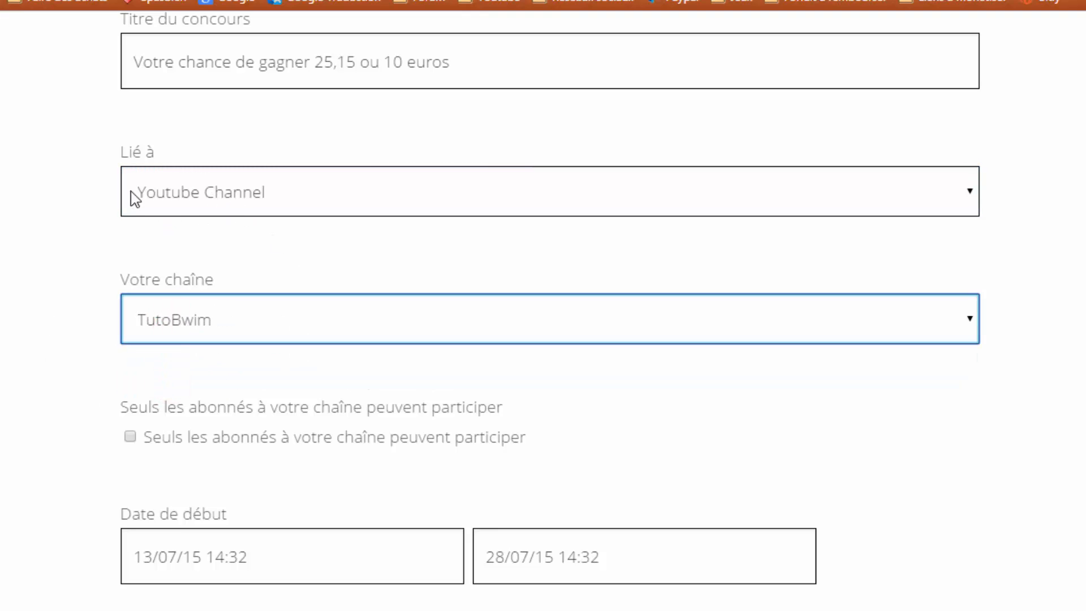
scroll(200, 236, "down", 2)
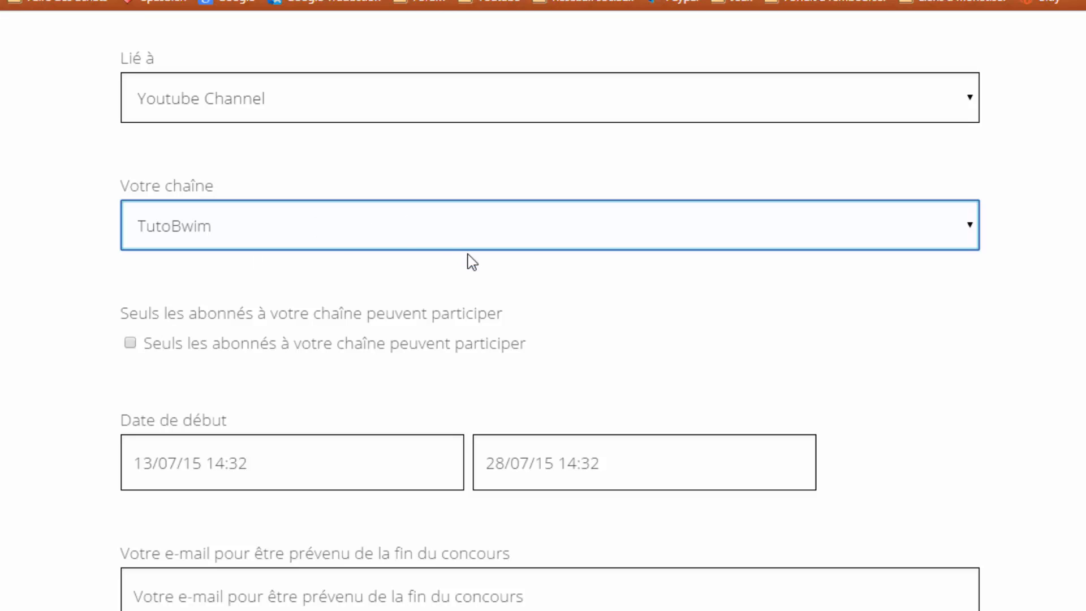
scroll(255, 332, "down", 3)
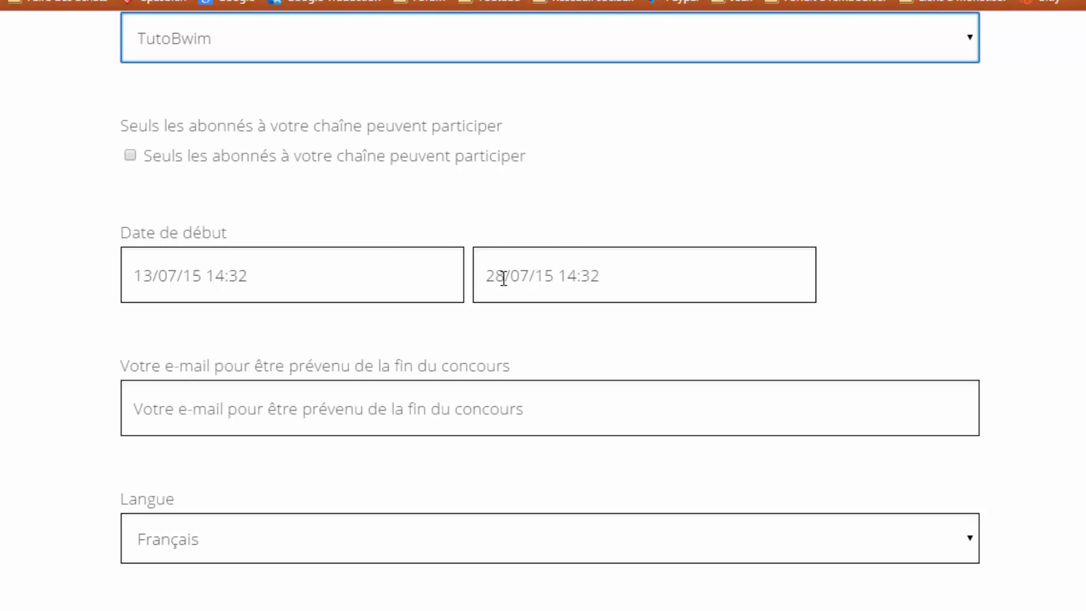
scroll(189, 268, "down", 2)
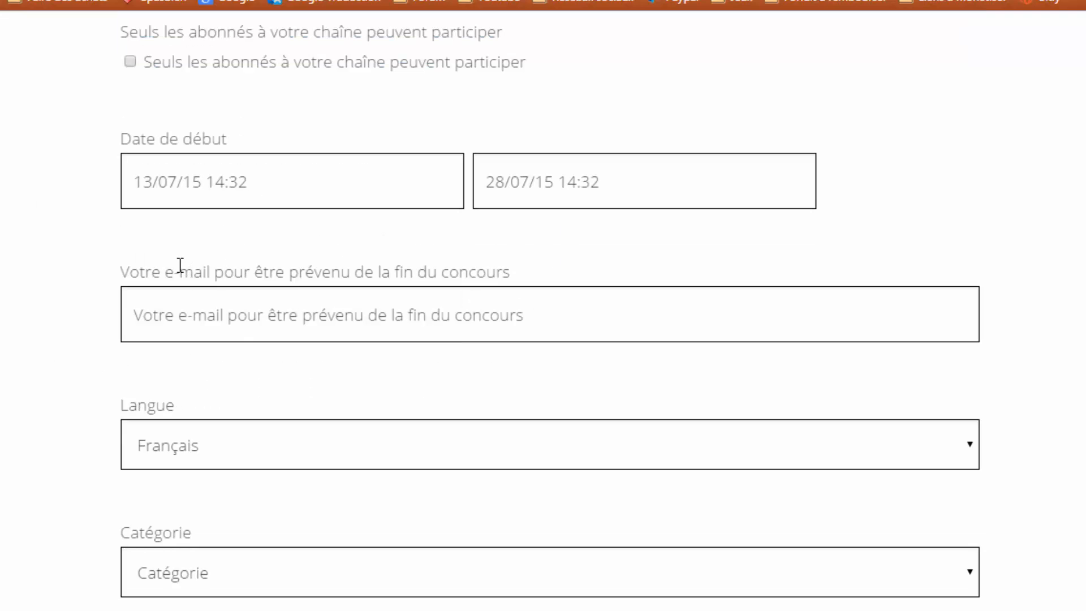
- Enter the user's e-mail address for the end-of-contest notification
left_click(246, 325)
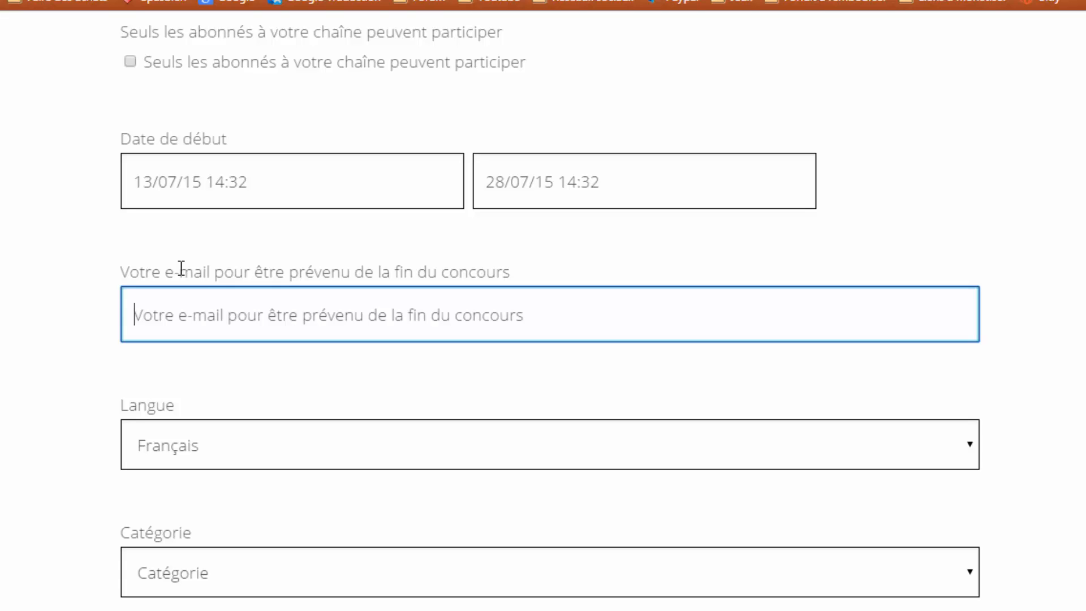
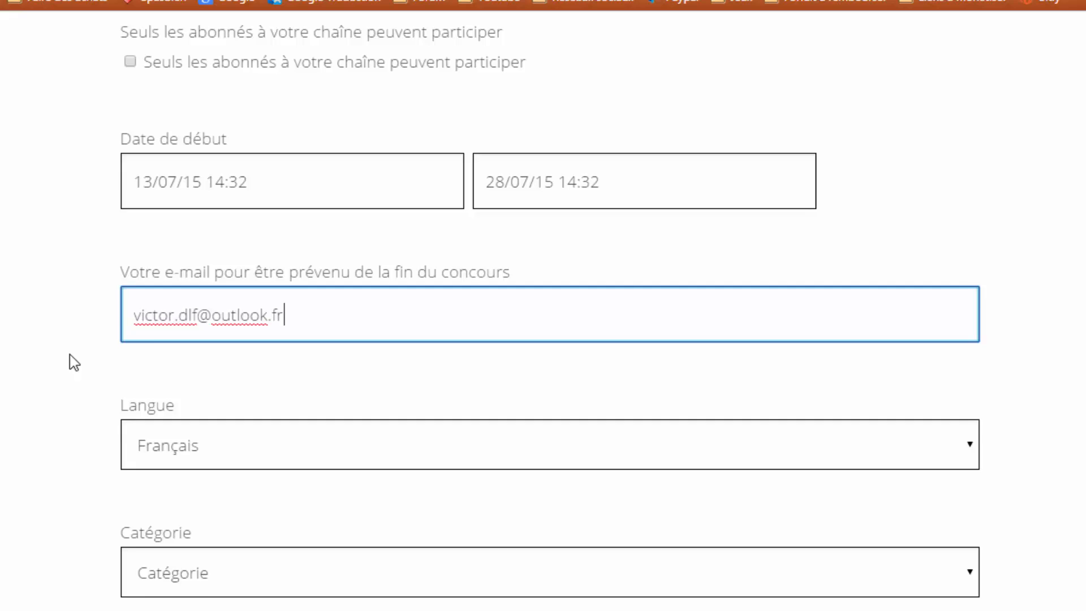
scroll(73, 361, "down", 3)
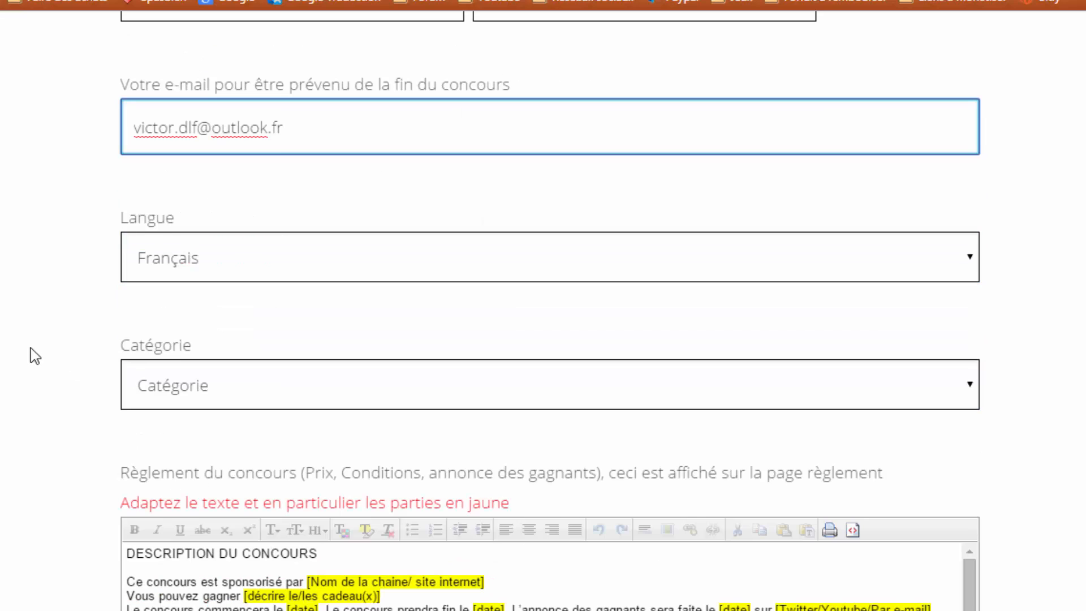
- Keep the language on Français and set the category to Autres
left_click(223, 258)
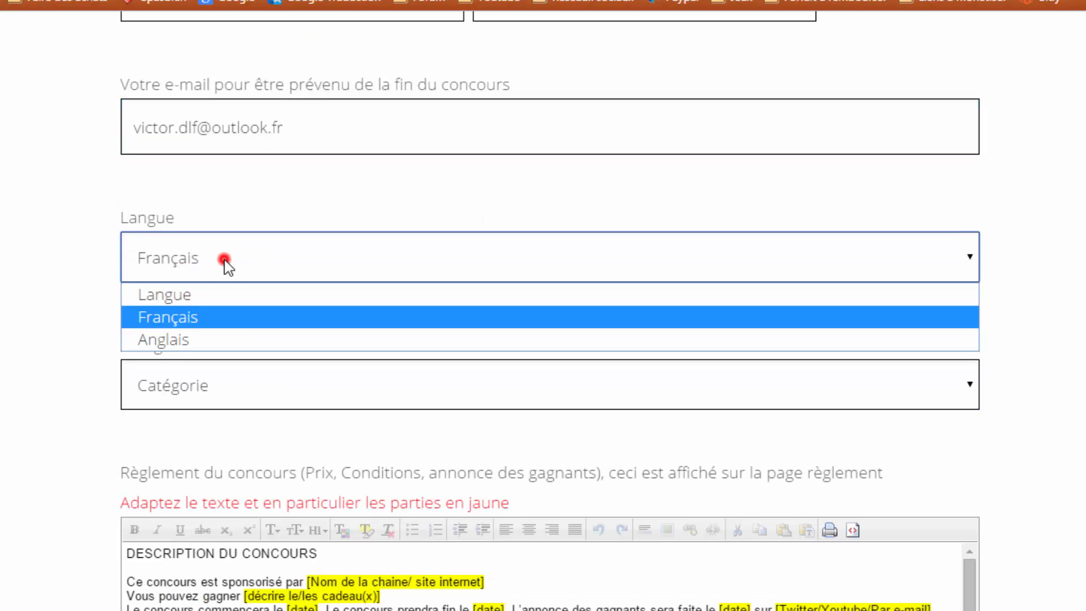
left_click(185, 328)
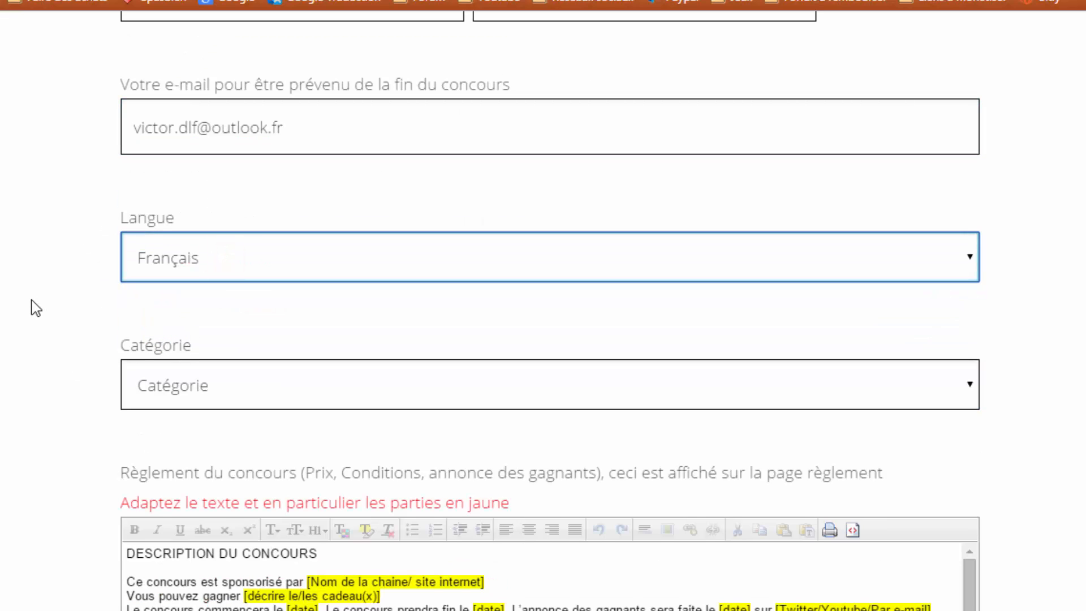
scroll(32, 308, "down", 2)
left_click(205, 301)
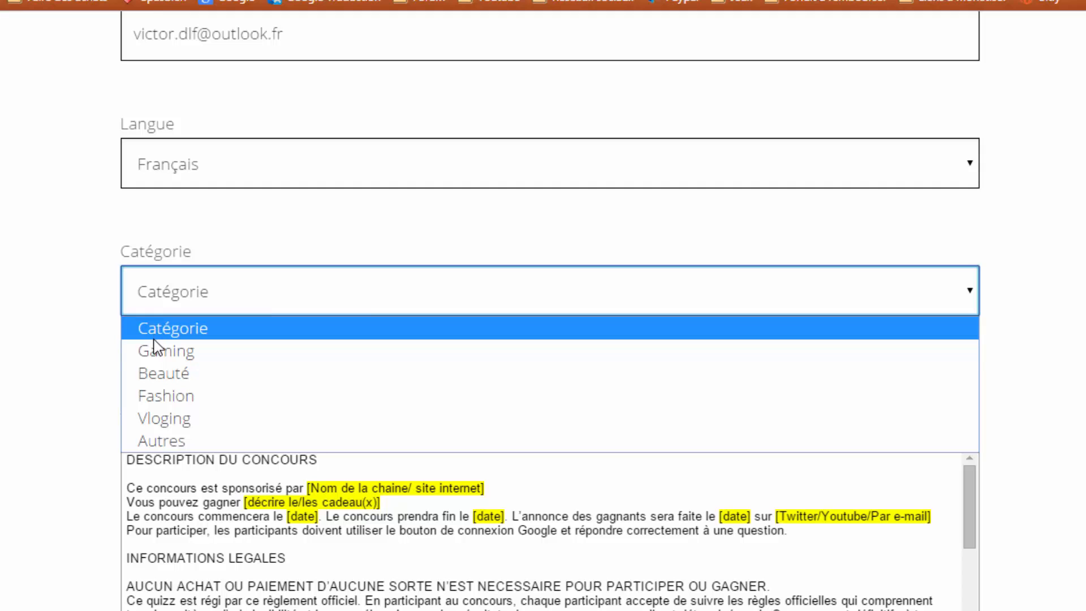
left_click(160, 441)
left_click(194, 291)
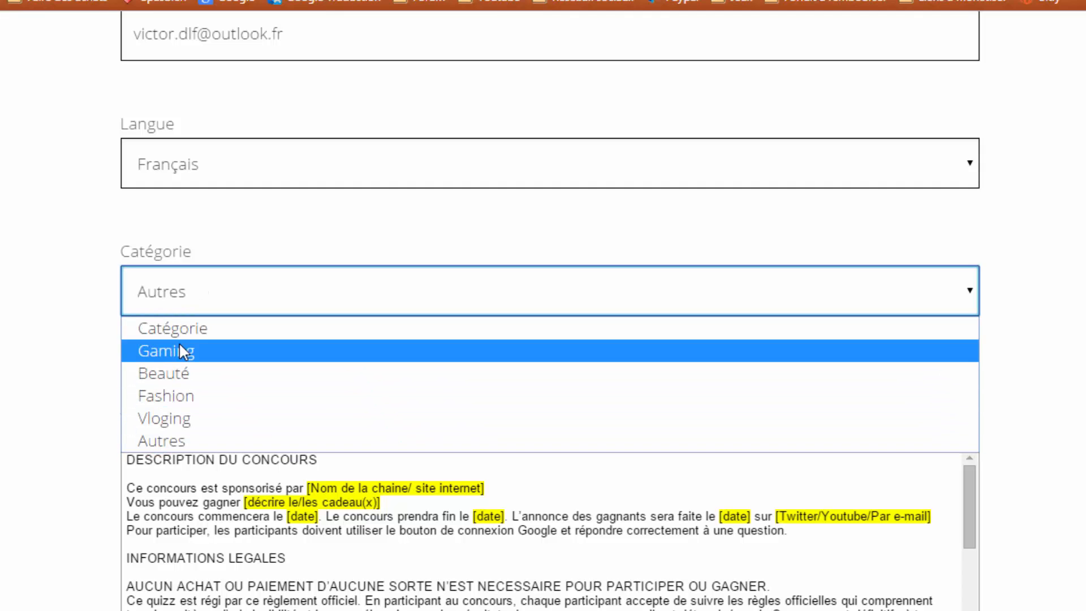
left_click(85, 351)
scroll(85, 340, "down", 3)
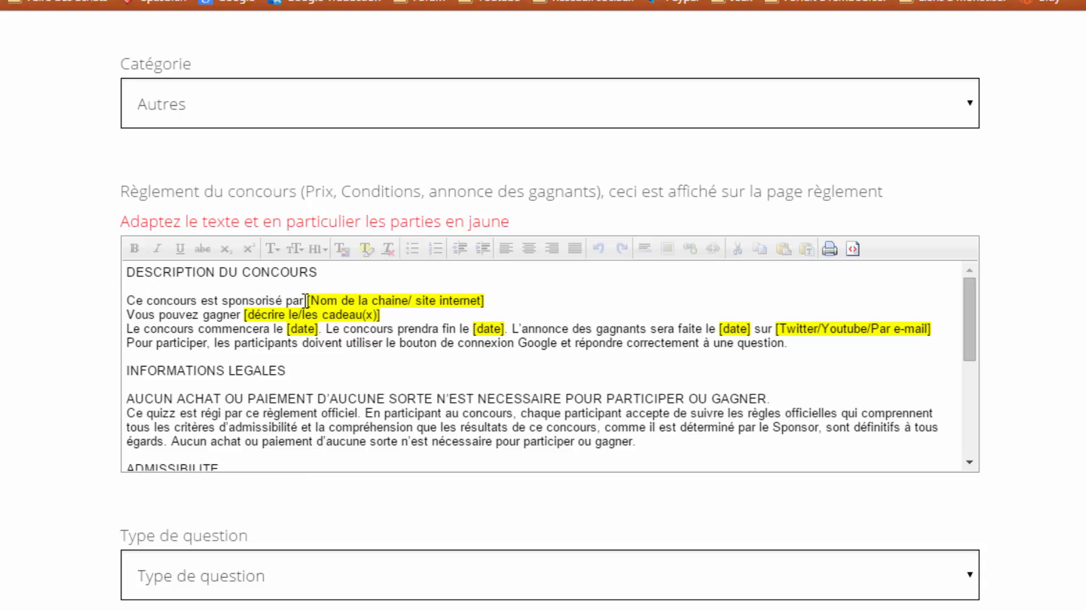
- Fill in the sponsor channel name and the 25, 15 or 10 euro voucher prize
left_click_drag(307, 299, 493, 296)
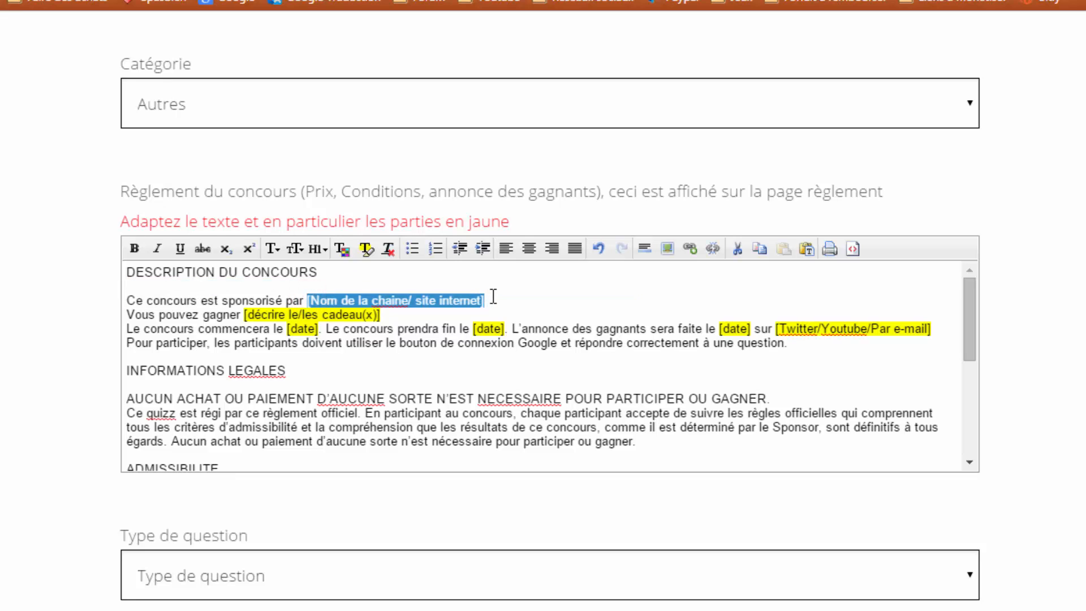
type("TutoBwi")
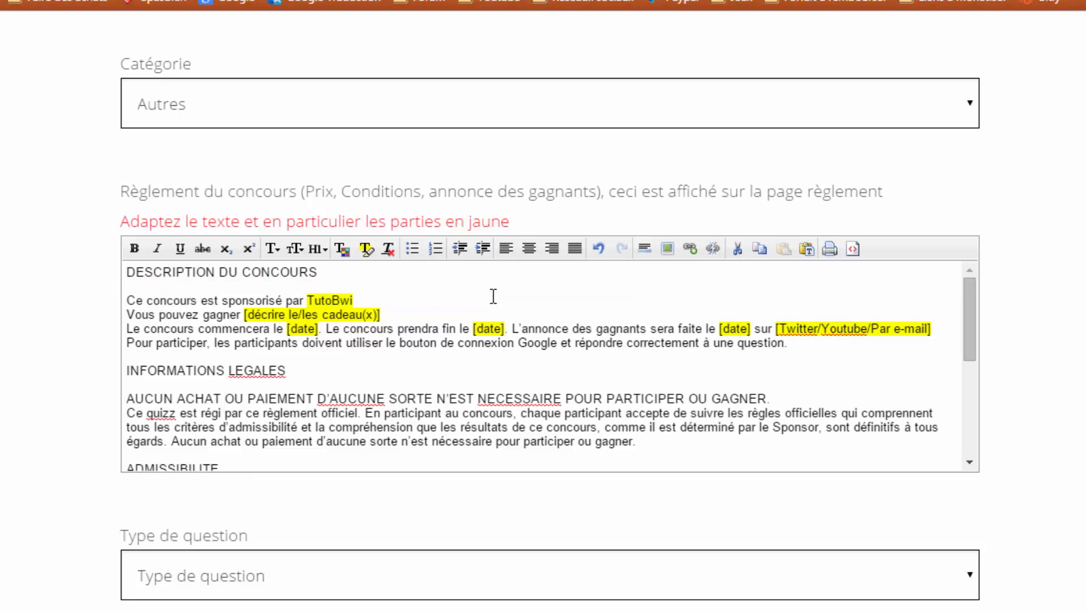
type("m")
left_click_drag(407, 317, 245, 312)
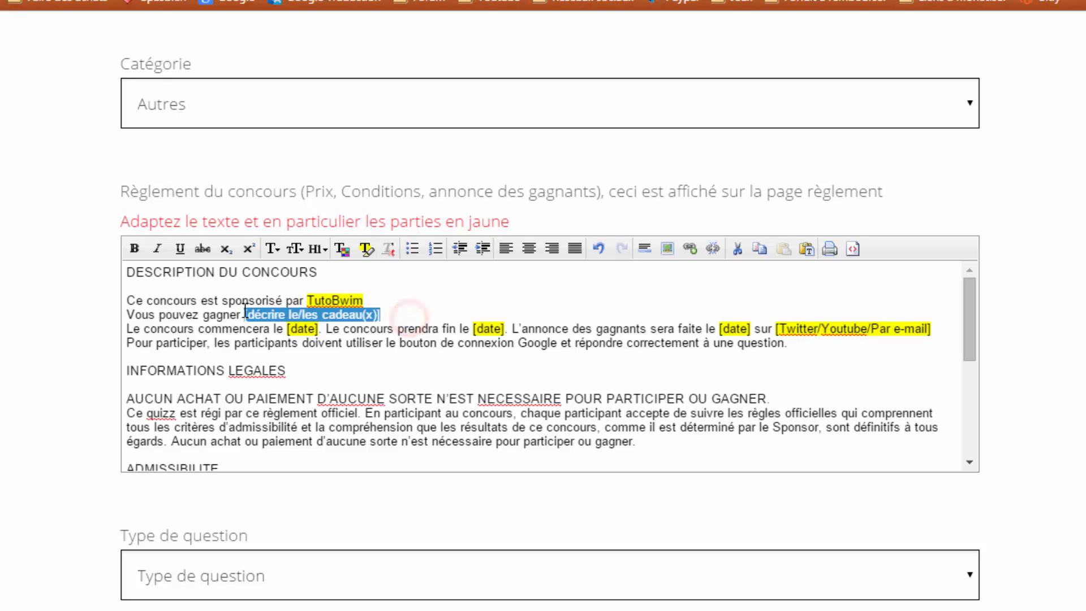
type("un bon ")
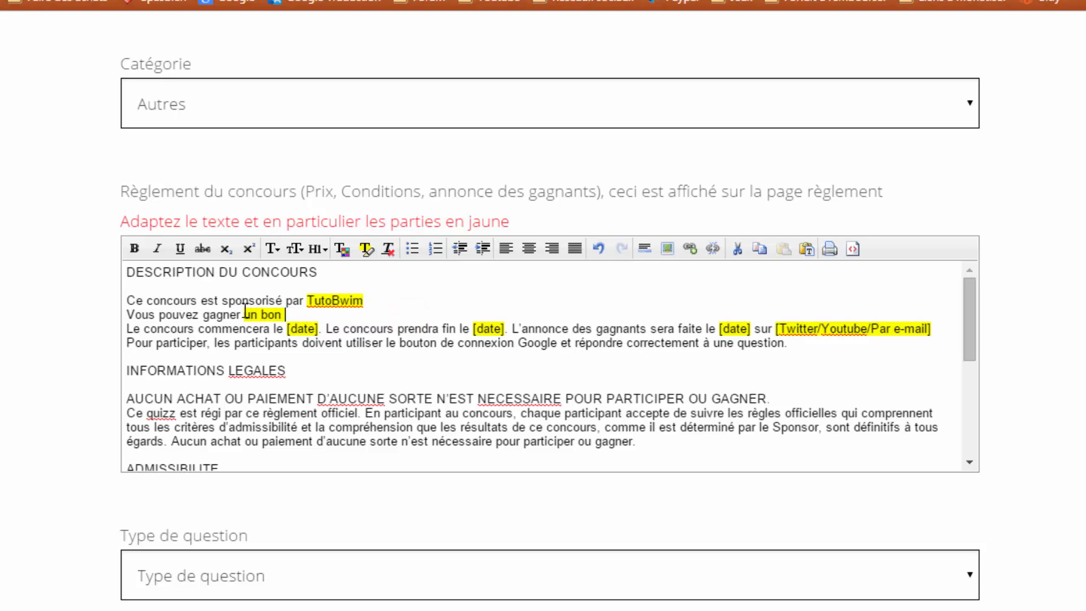
type("de25, 15 ou ")
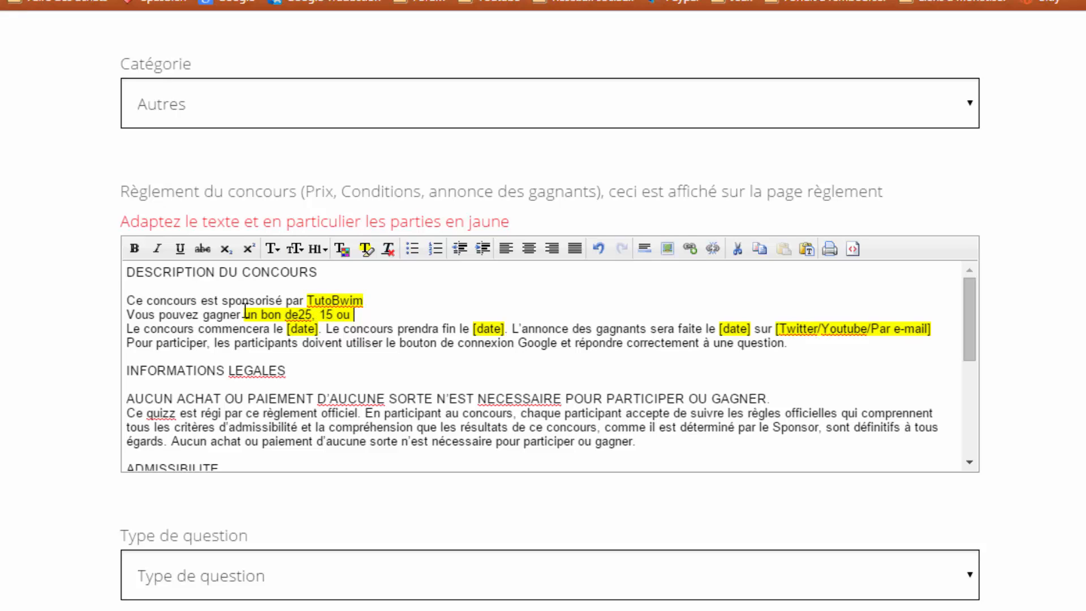
type("210 r")
type("uros")
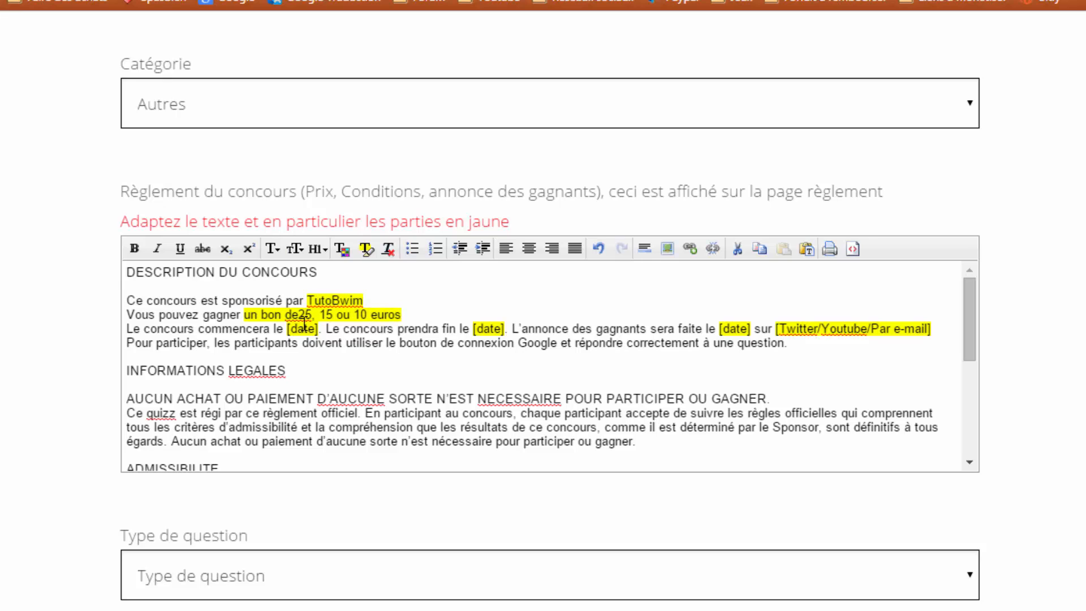
- Replace the start and end date placeholders with 13/07/15 and 28/07/15
left_click_drag(287, 327, 321, 329)
type("13/07/15")
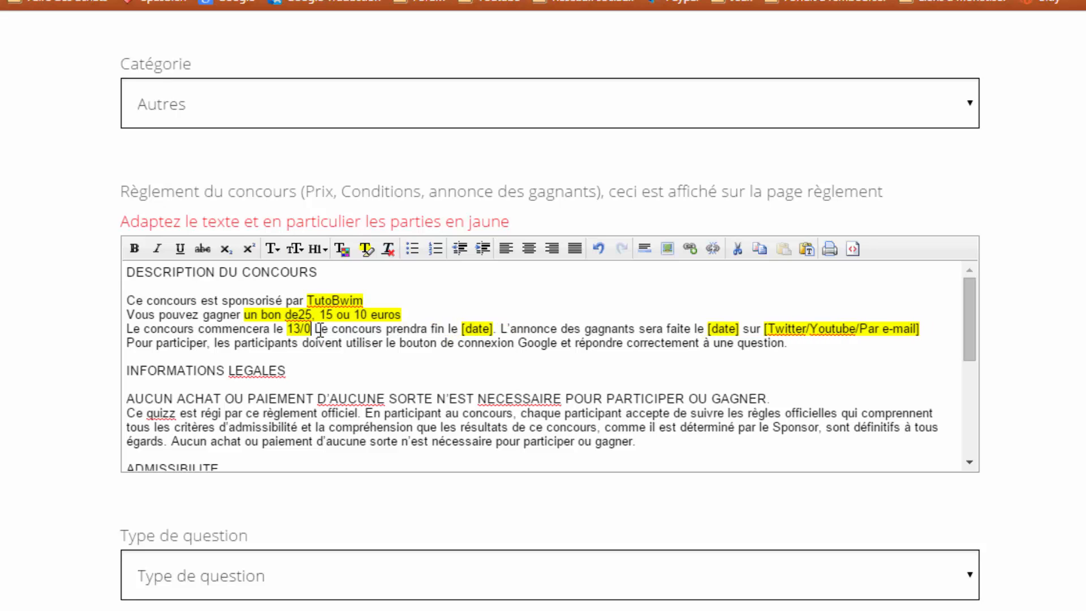
type(".")
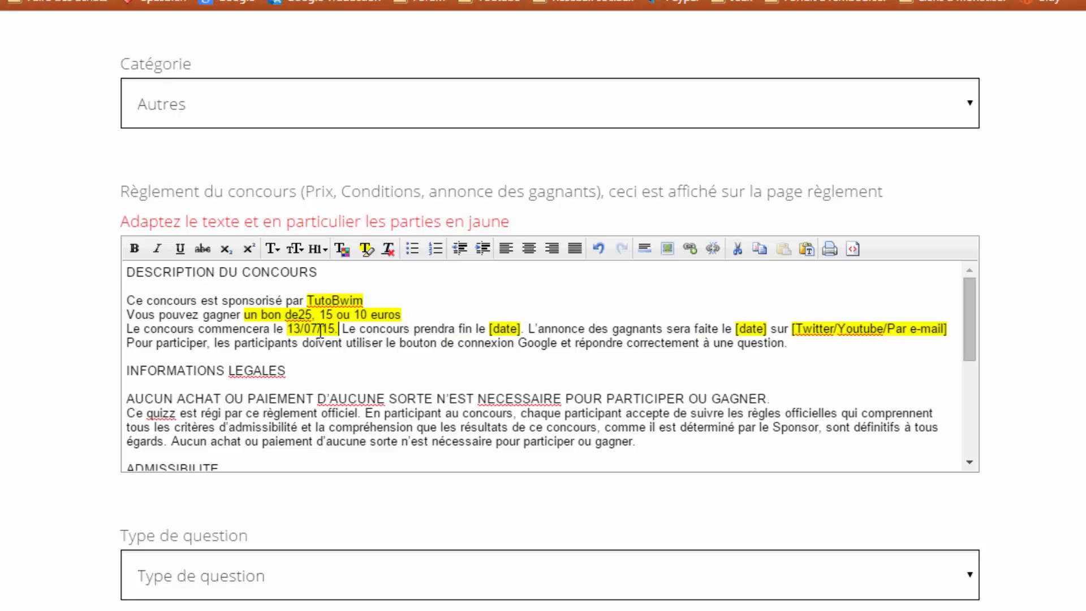
double_click(491, 329)
type("28")
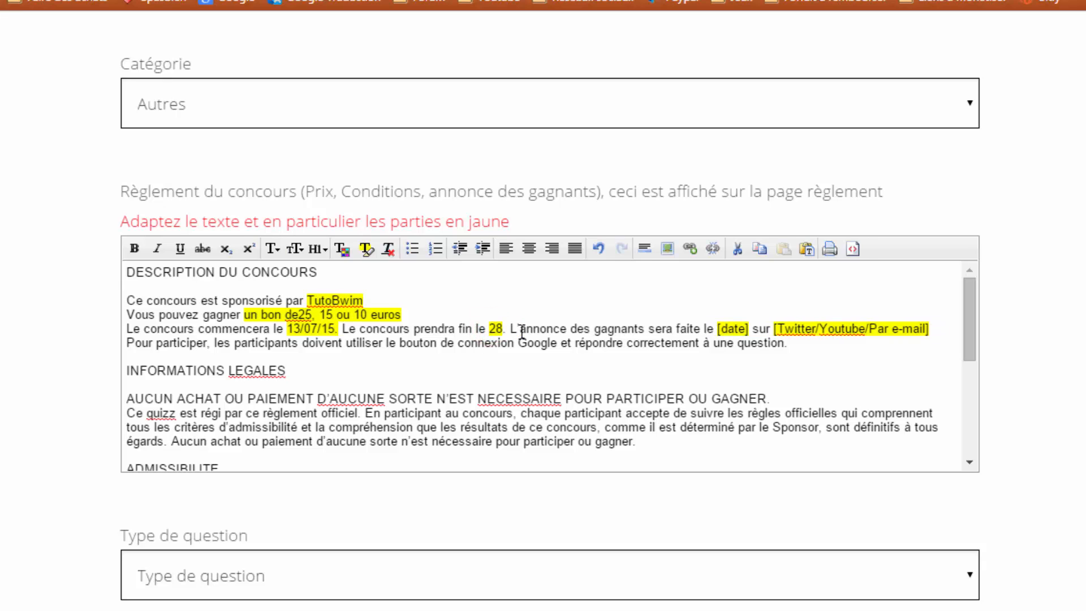
type("/")
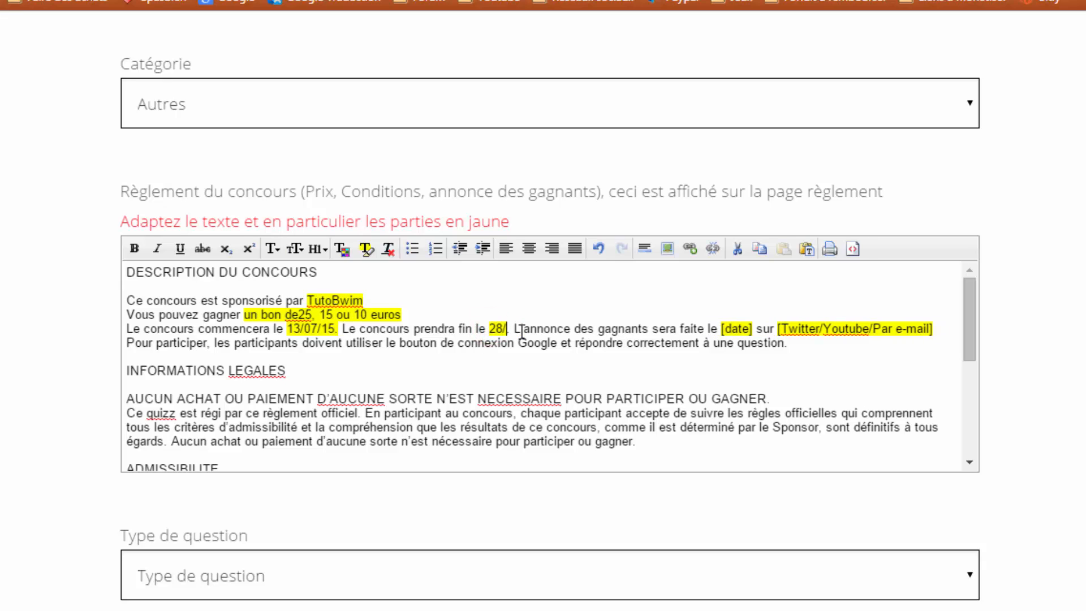
key("Insert")
key("Home")
type("/")
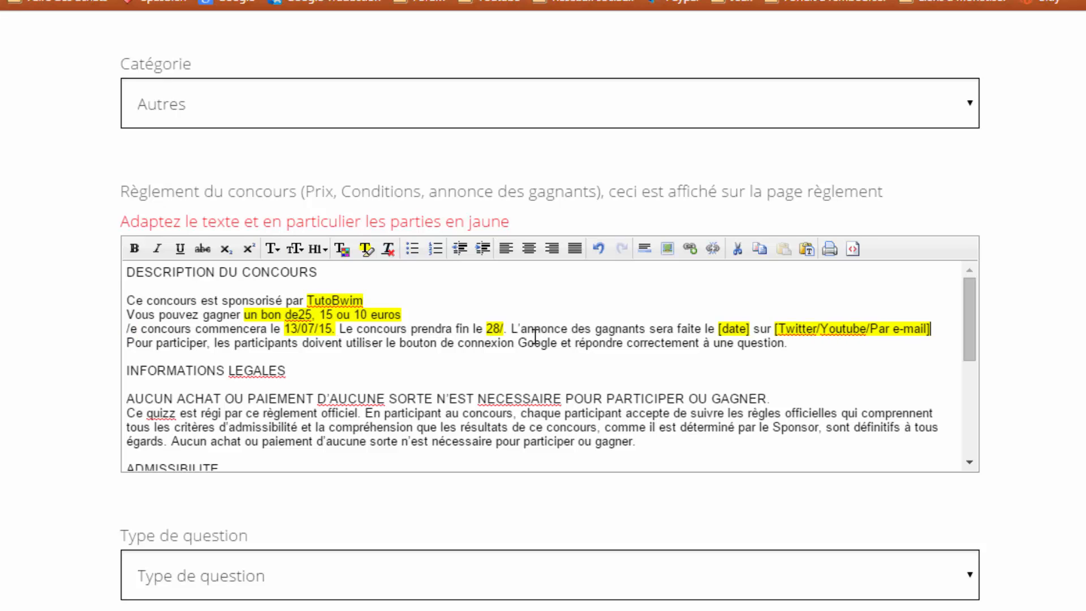
left_click(503, 320)
key("BackSpace")
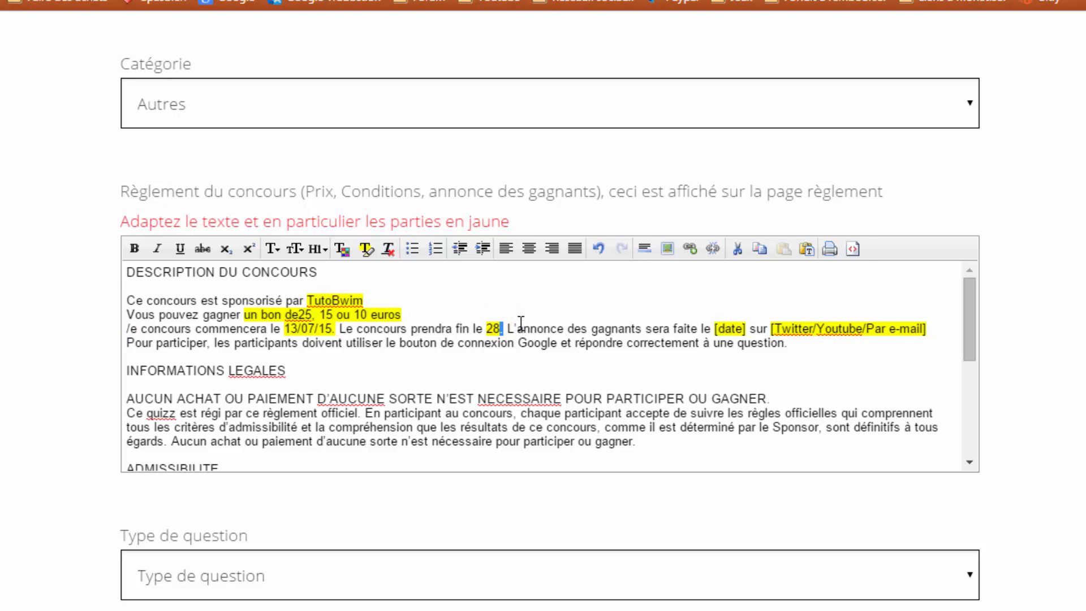
type("/07/1")
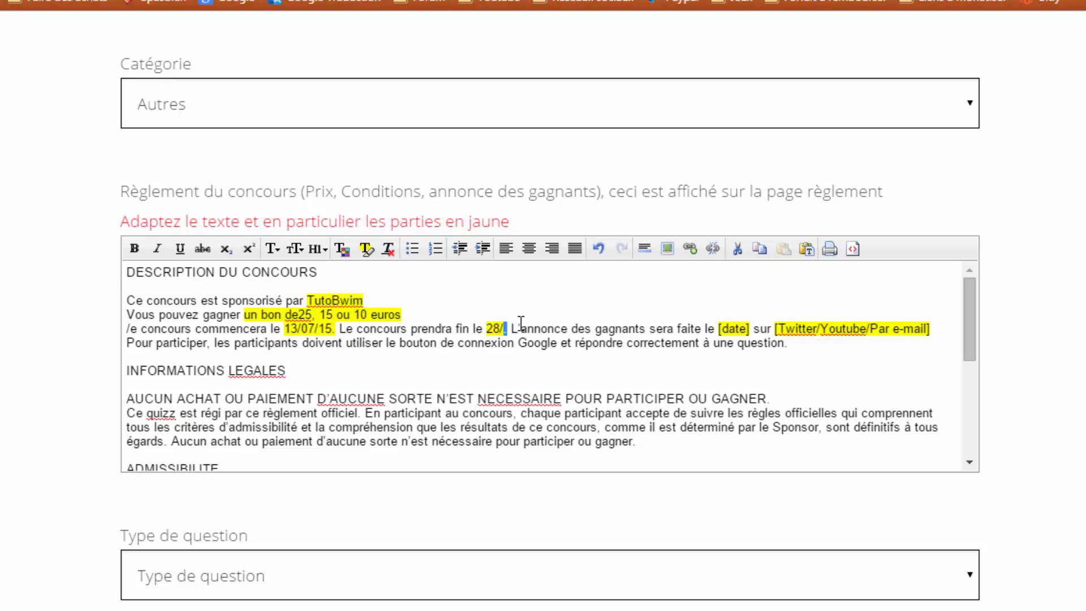
type("5")
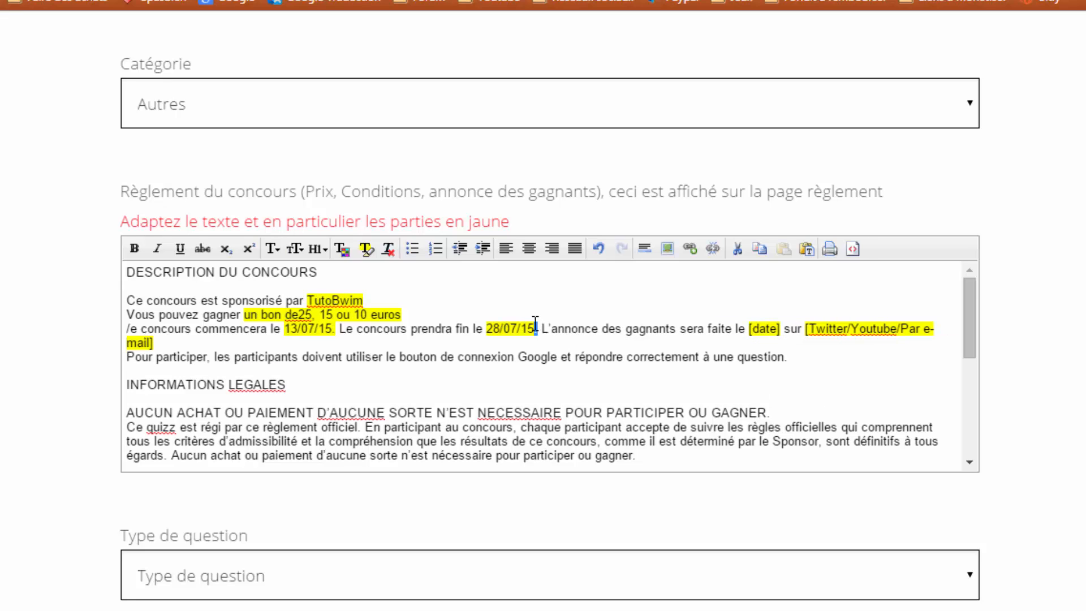
- Set the announcement date to 28/07/15 and the announcement channel to Youtube
left_click(599, 328)
double_click(763, 329)
type("28/07/15")
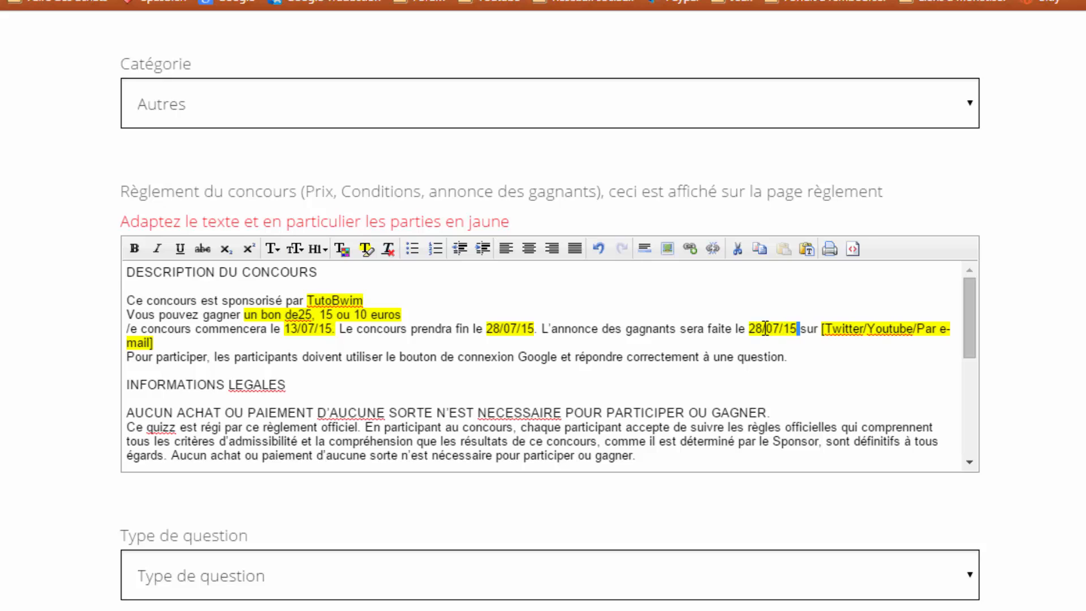
left_click_drag(788, 328, 785, 329)
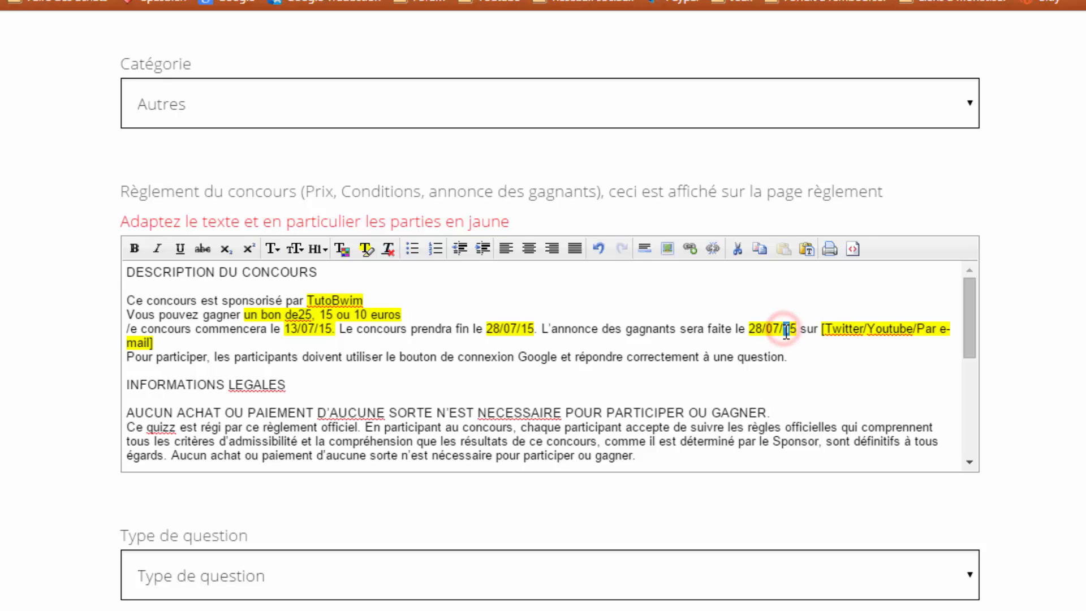
left_click(814, 330)
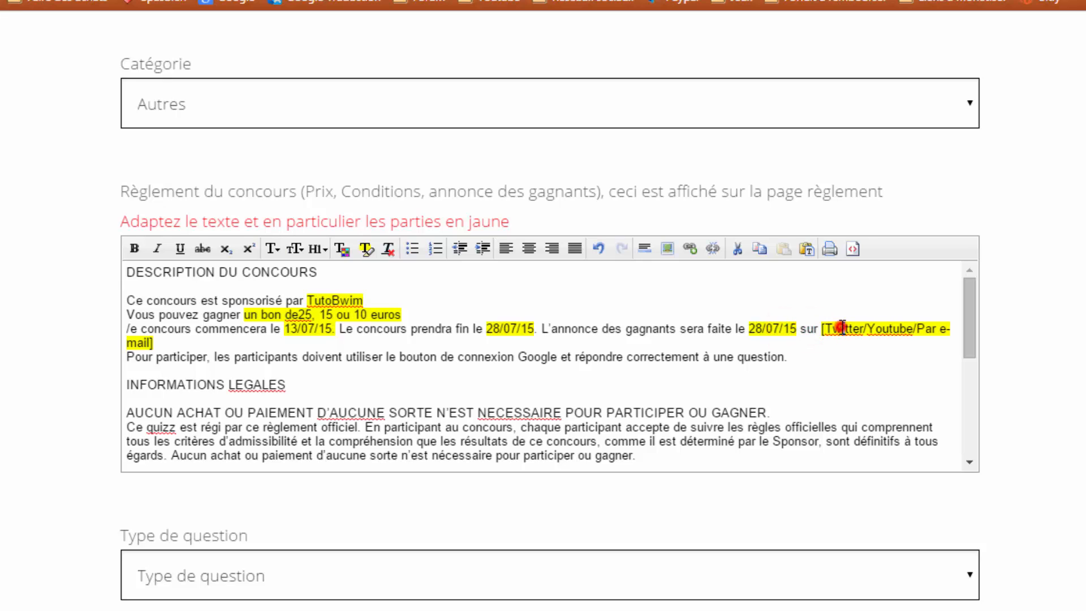
left_click_drag(845, 329, 847, 329)
left_click(823, 329)
left_click_drag(824, 328, 274, 336)
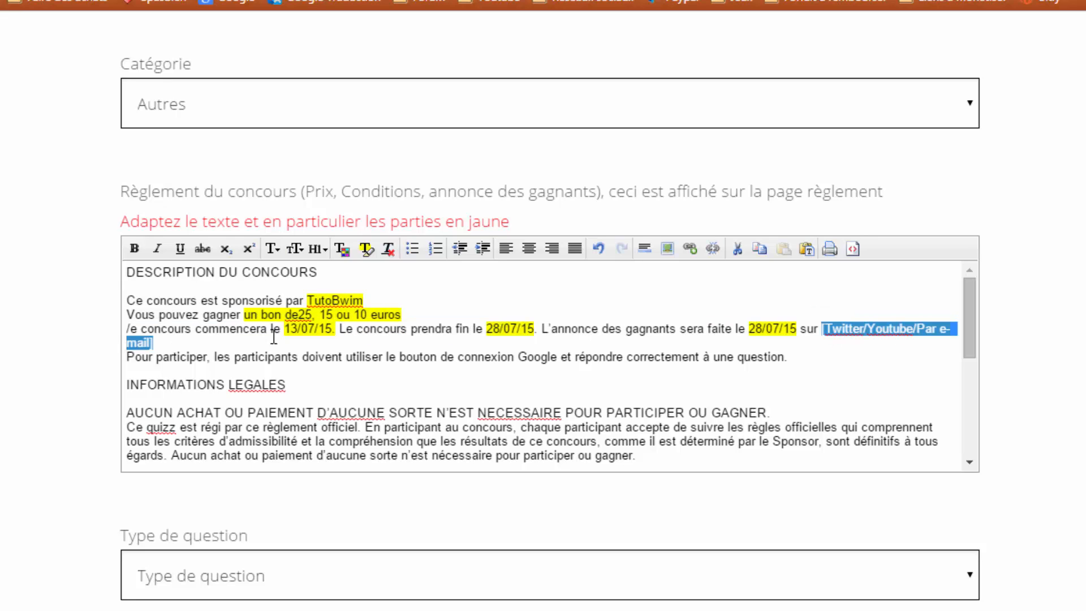
type("Youtube")
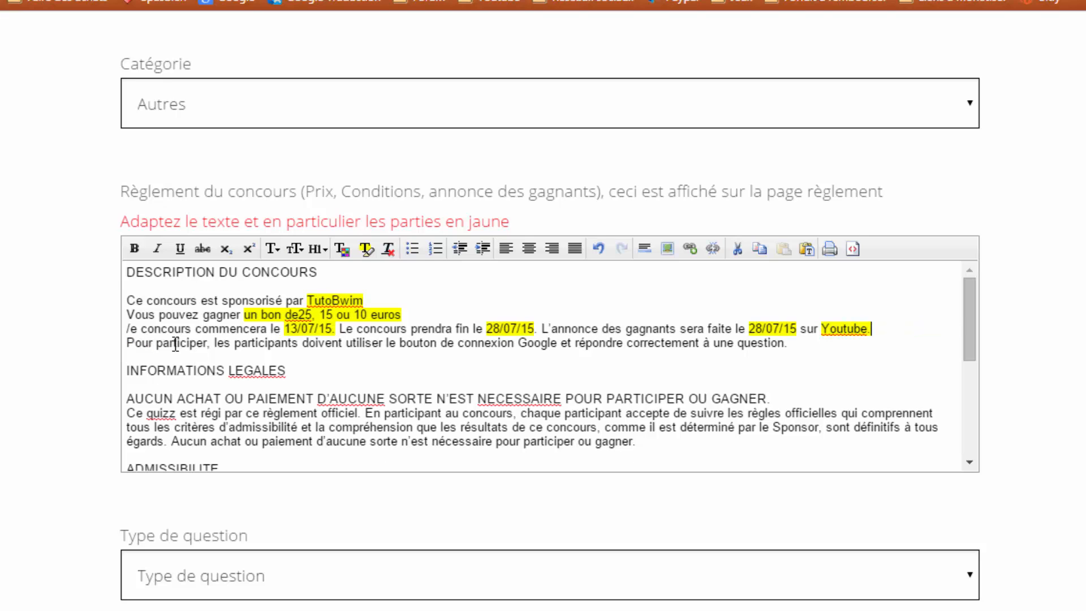
scroll(357, 342, "down", 4)
scroll(357, 341, "up", 3)
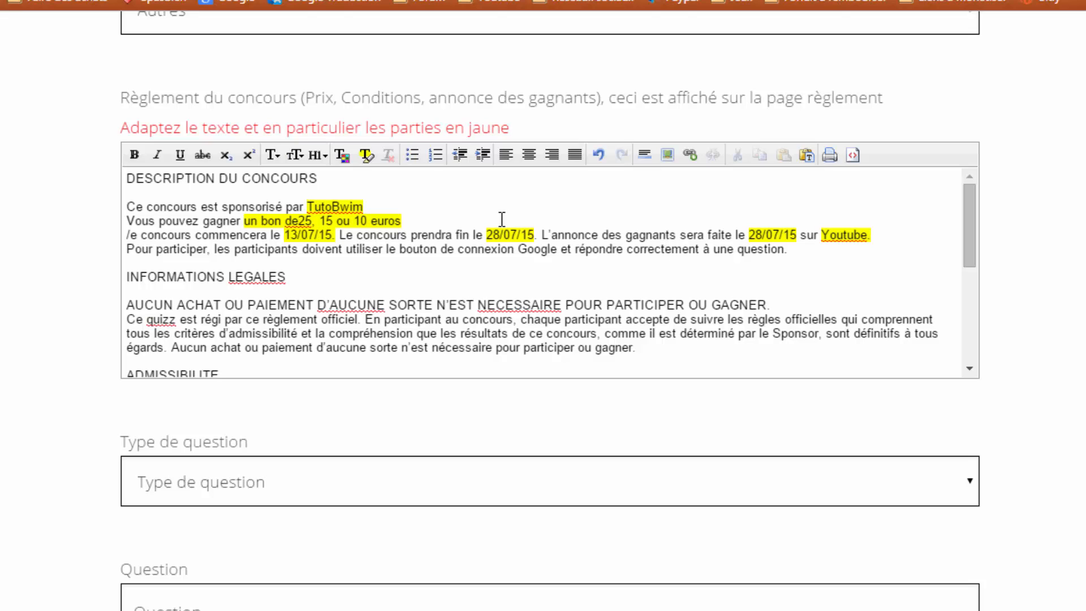
- Remove the yellow highlighting from the rules paragraph
left_click_drag(819, 257, 75, 194)
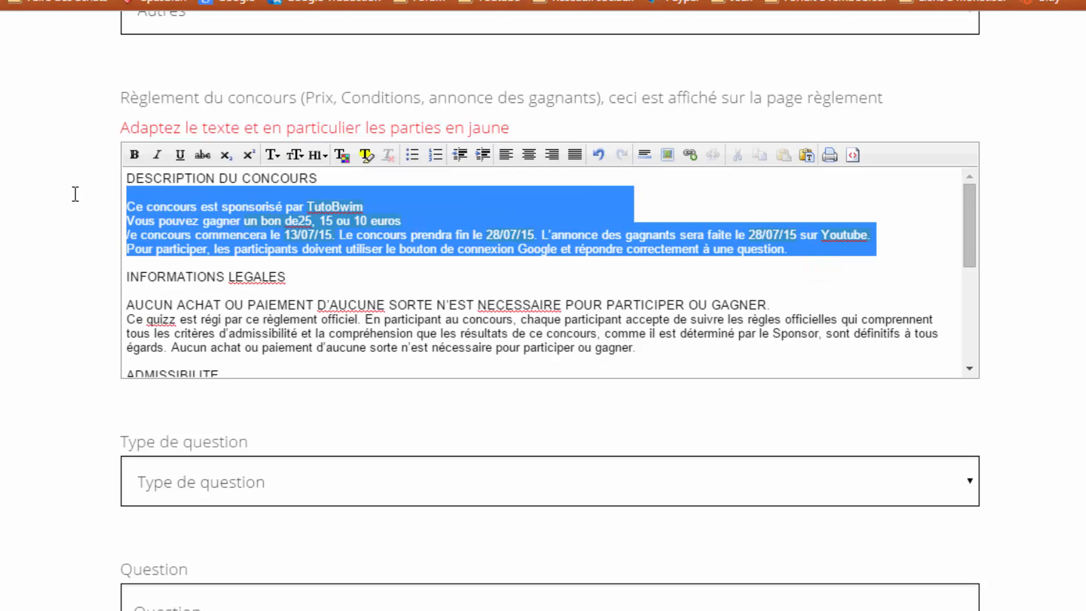
left_click(365, 157)
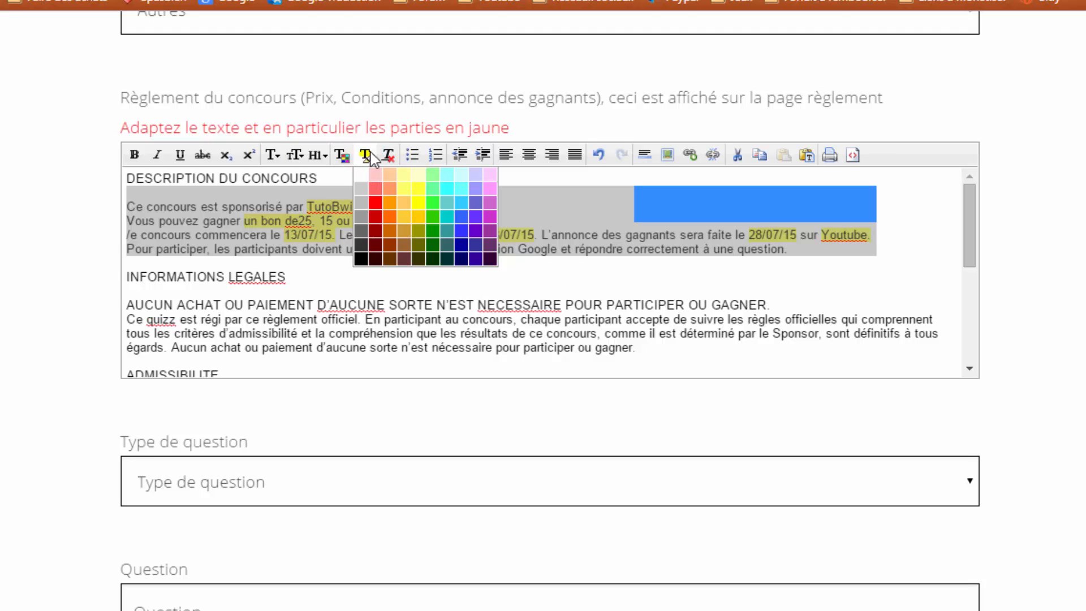
left_click(365, 175)
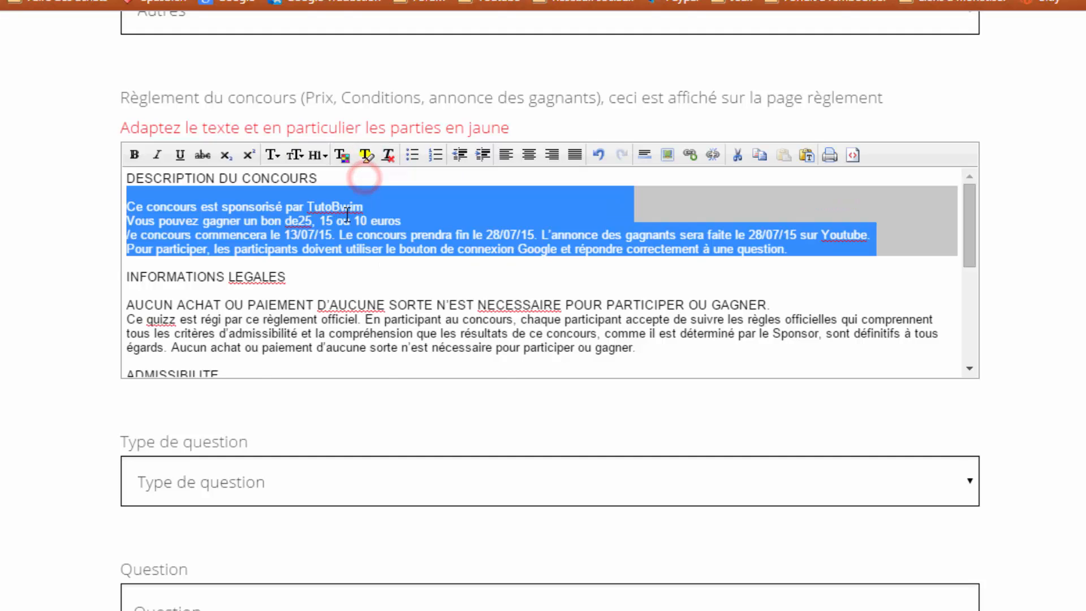
left_click(333, 225)
scroll(254, 253, "down", 5)
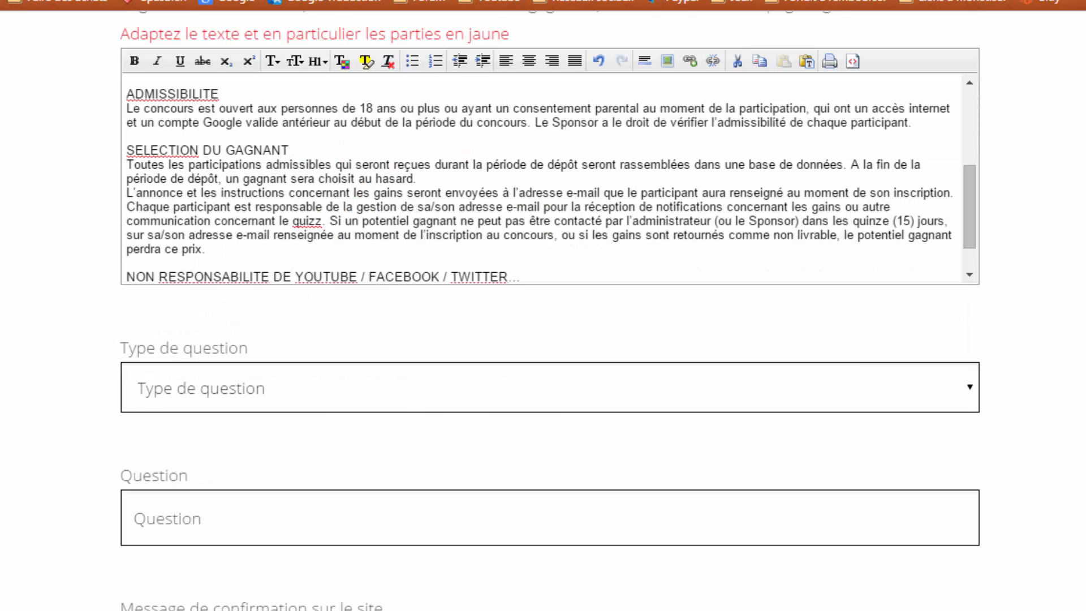
scroll(5, 330, "down", 3)
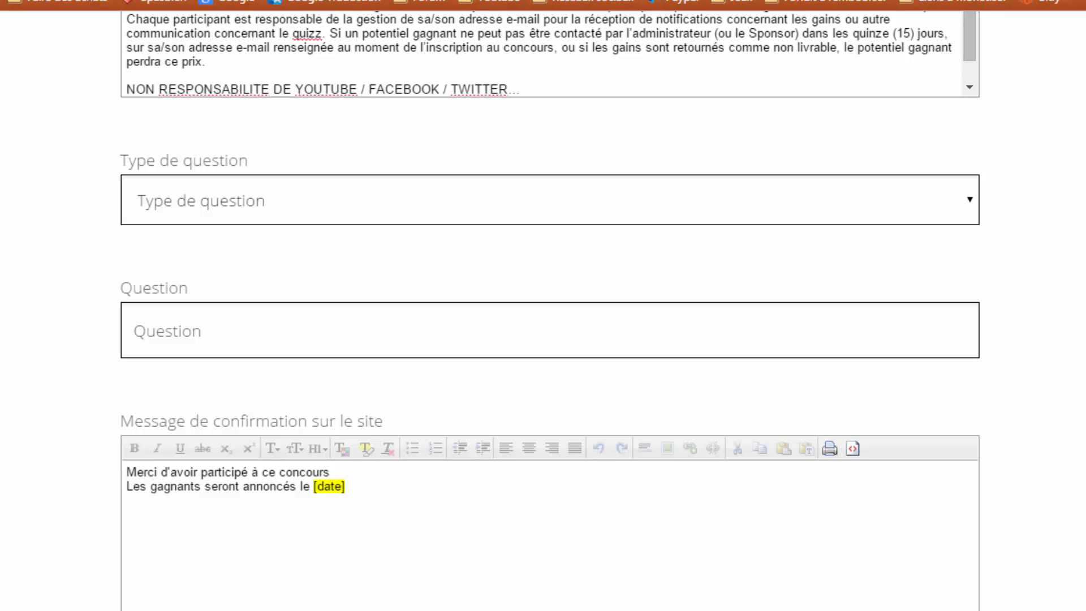
- Try out question types, briefly switching to multiple choice with three wrong-answer fields
left_click(194, 212)
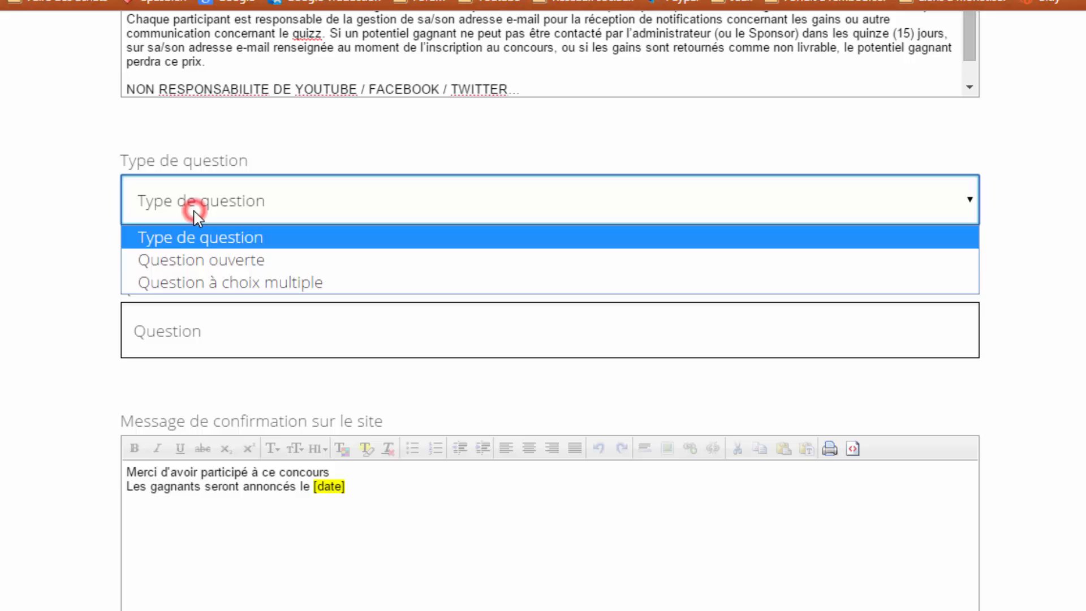
left_click(201, 266)
left_click(273, 327)
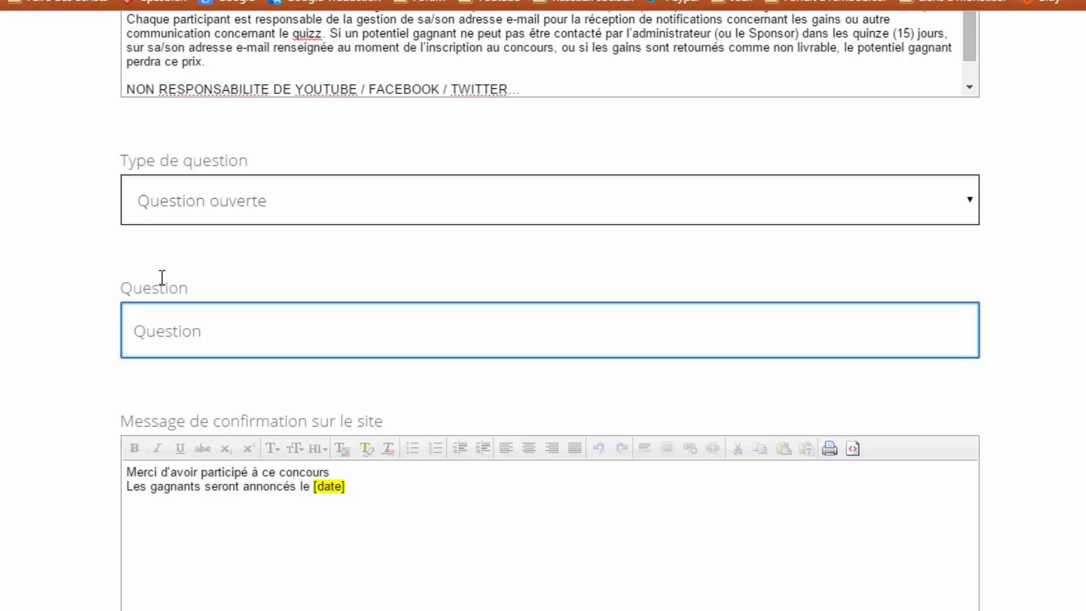
left_click(213, 208)
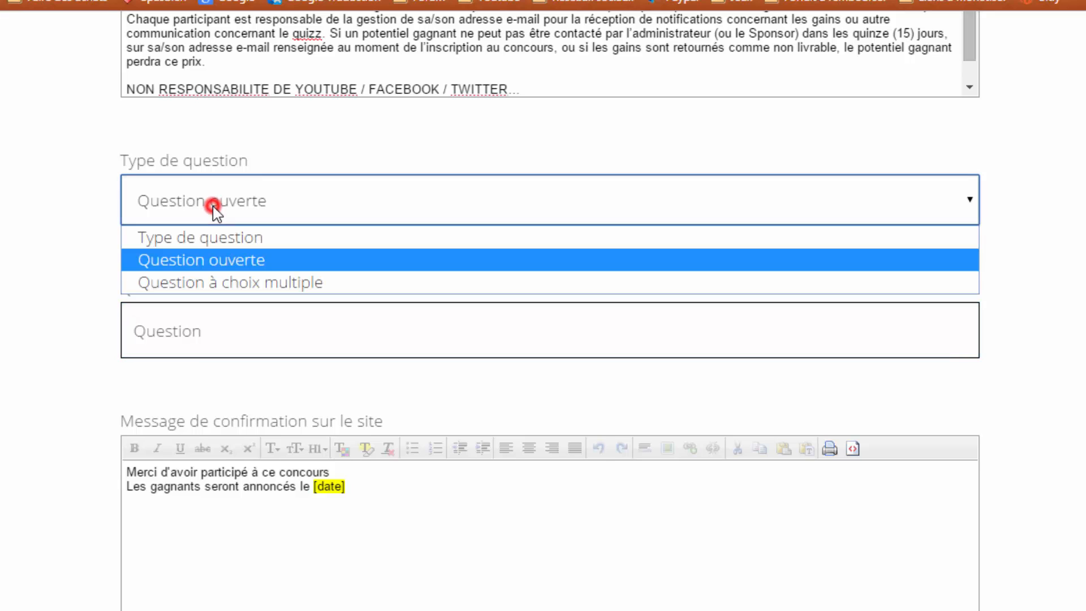
left_click(169, 276)
scroll(169, 276, "down", 3)
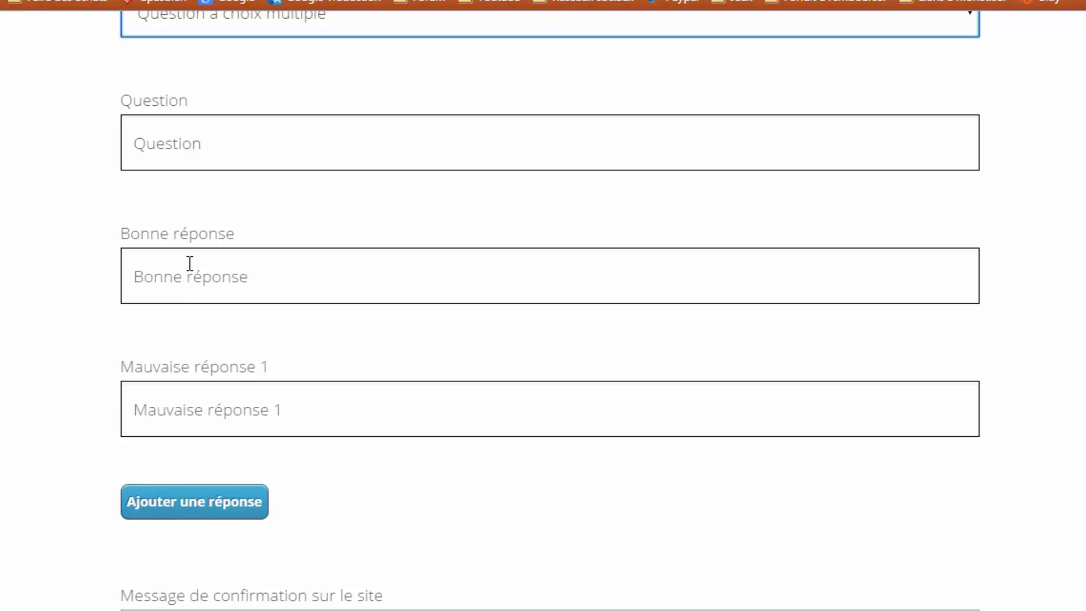
left_click(184, 413)
left_click(174, 502)
scroll(124, 422, "down", 2)
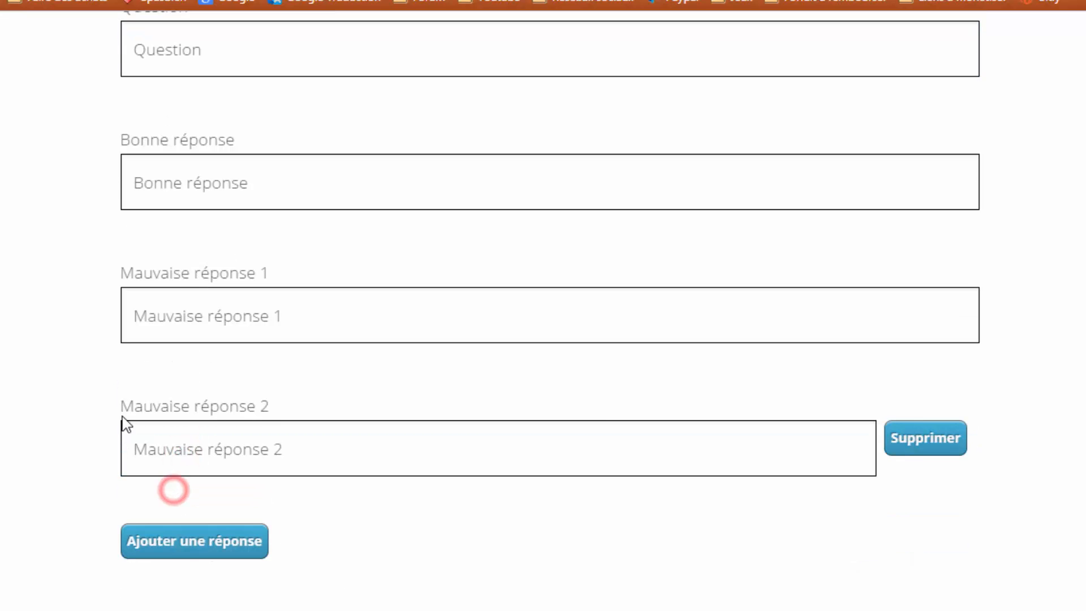
left_click(170, 535)
scroll(199, 447, "up", 2)
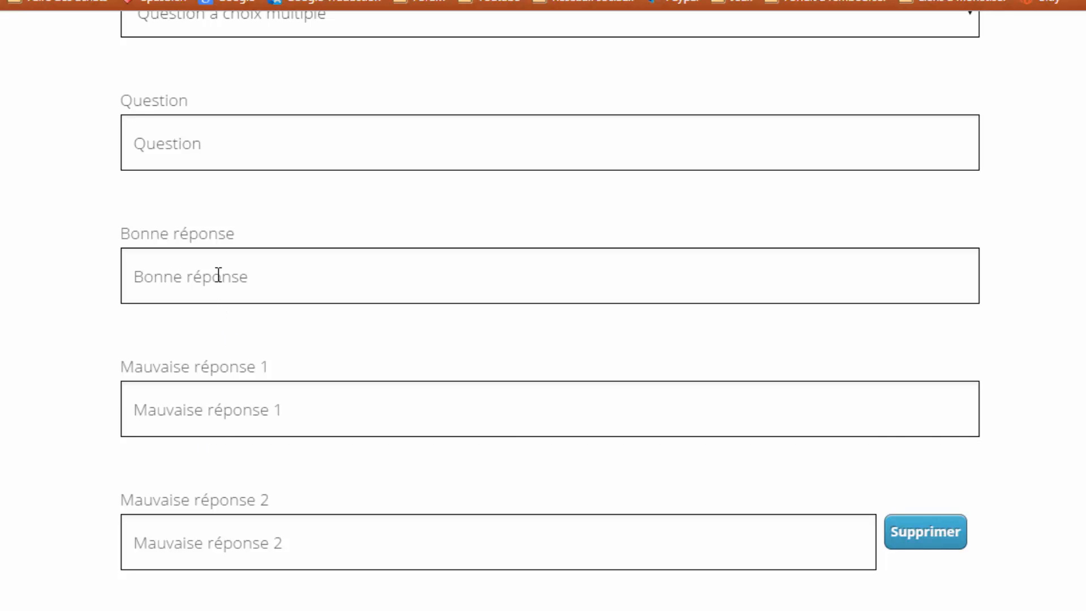
scroll(179, 279, "up", 2)
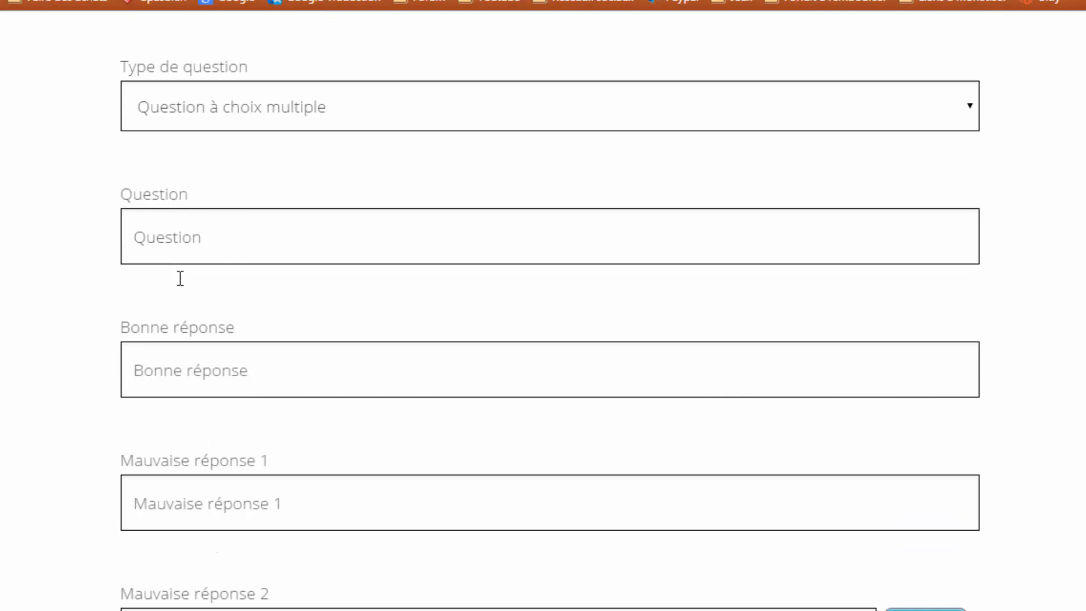
- Set Question ouverte and enter 'Quel est le sujet de ma dernière vidéo ?'
left_click(261, 107)
left_click(199, 165)
left_click(189, 237)
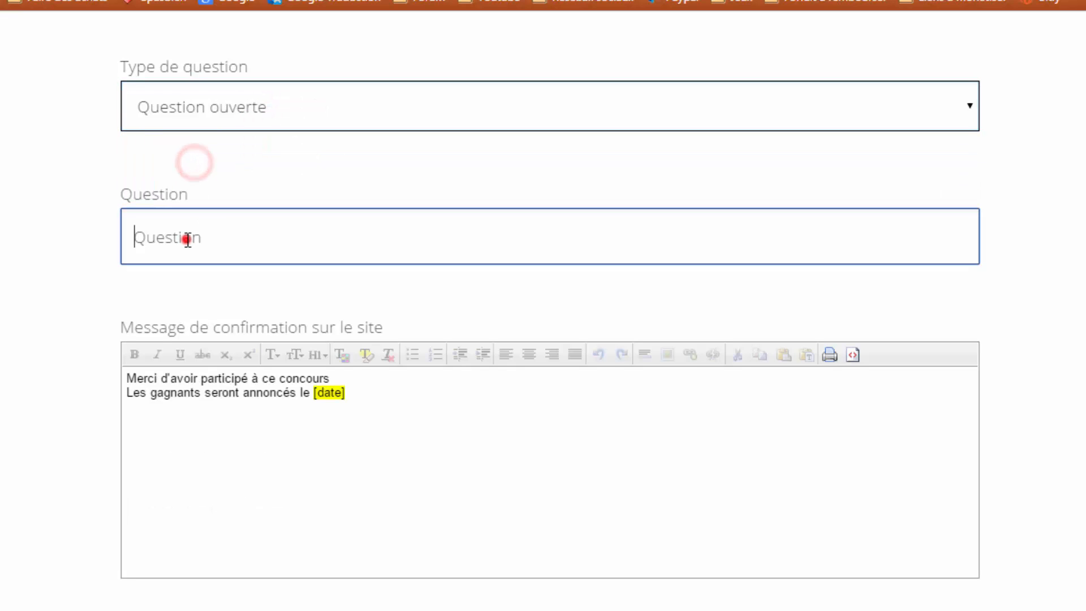
type("Quel")
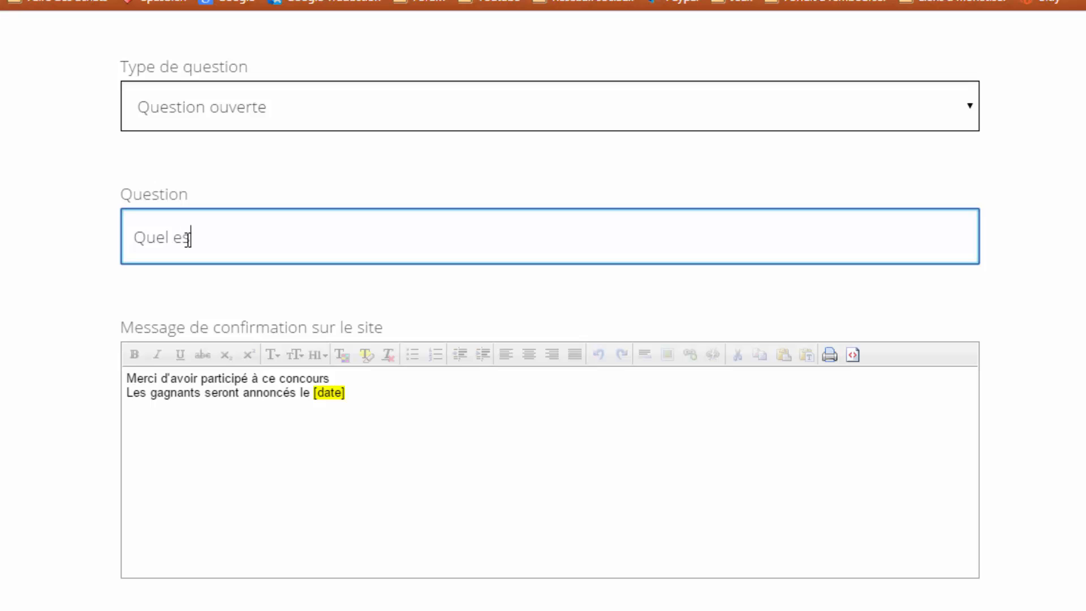
type("e sje")
key("BackSpace")
type("ujet de ma v")
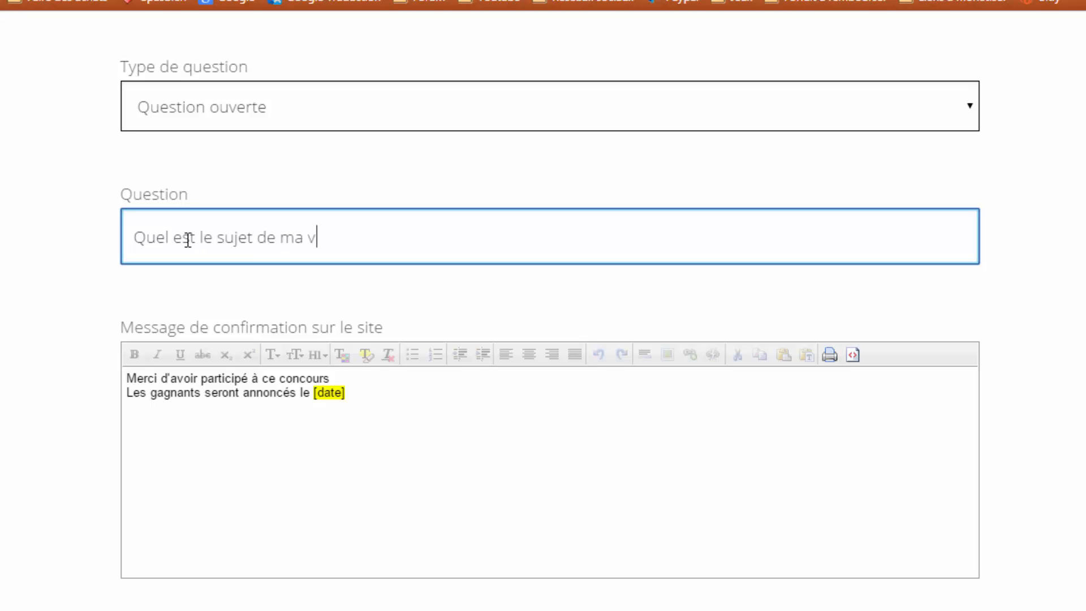
key("BackSpace")
type("dernière vie")
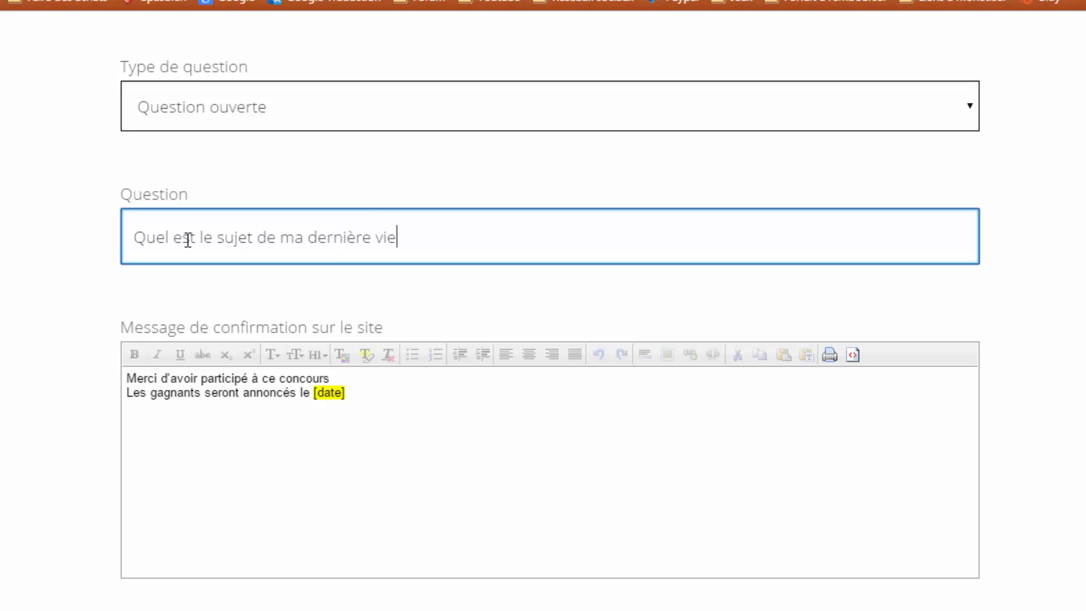
type("éo")
key("BackSpace")
key("BackSpace")
key("BackSpace")
type("déo ?")
- Replace the [date] placeholder in the site confirmation message with 28/07/15
scroll(359, 254, "down", 2)
left_click_drag(347, 299, 310, 300)
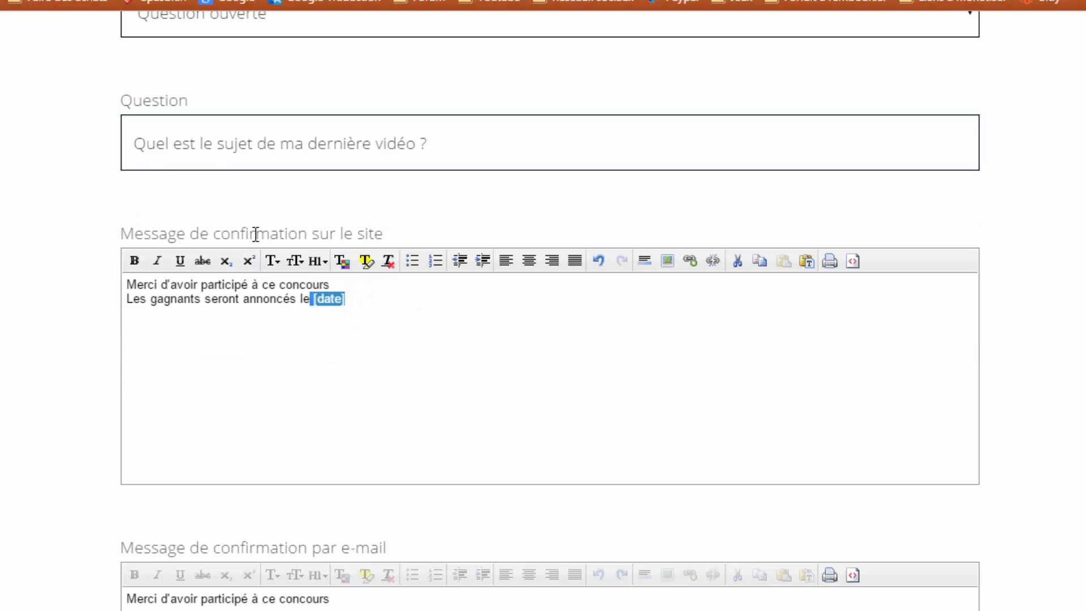
left_click(359, 300)
left_click_drag(376, 298, 318, 299)
left_click(261, 325)
left_click(399, 306)
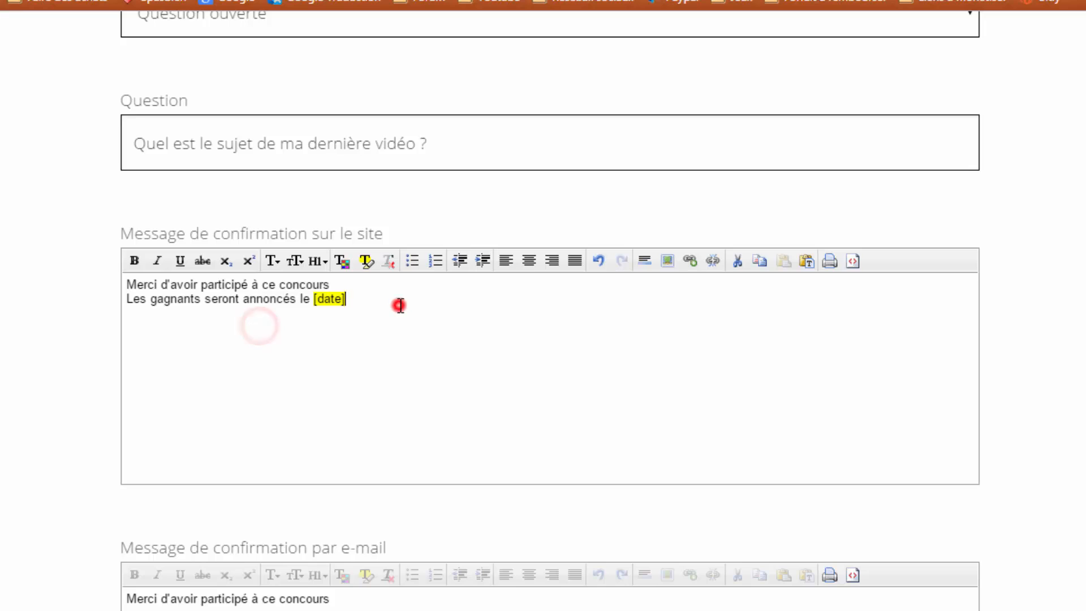
key("Return")
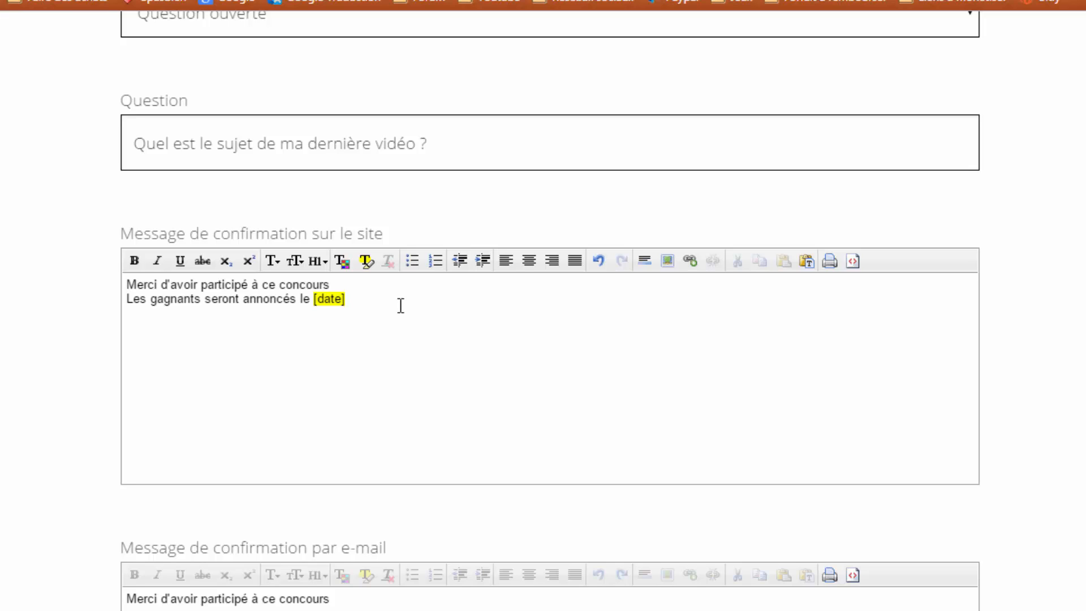
left_click_drag(388, 300, 316, 301)
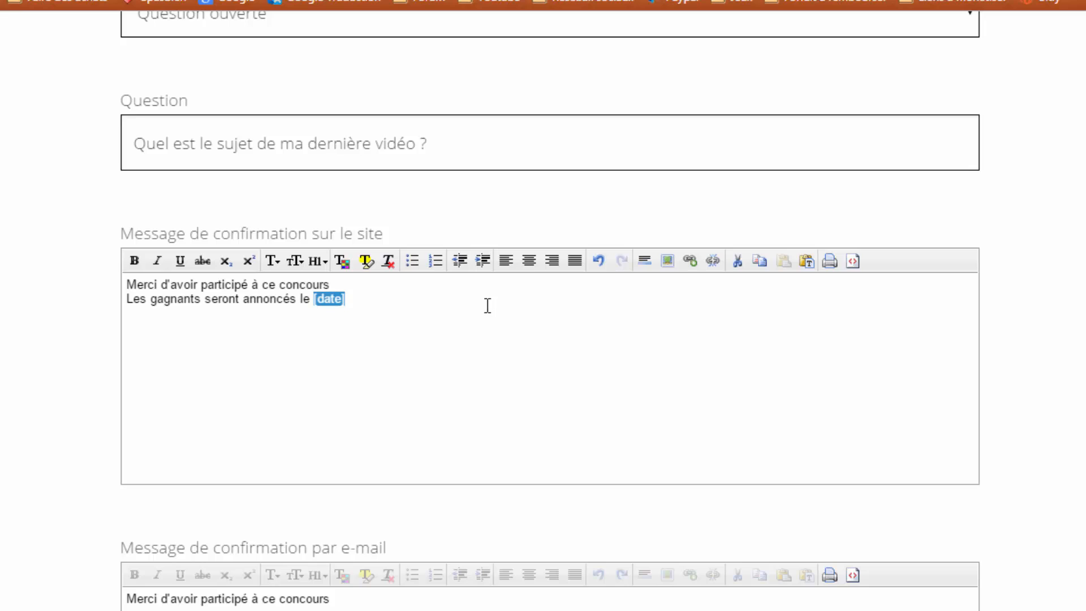
type("28/07/15")
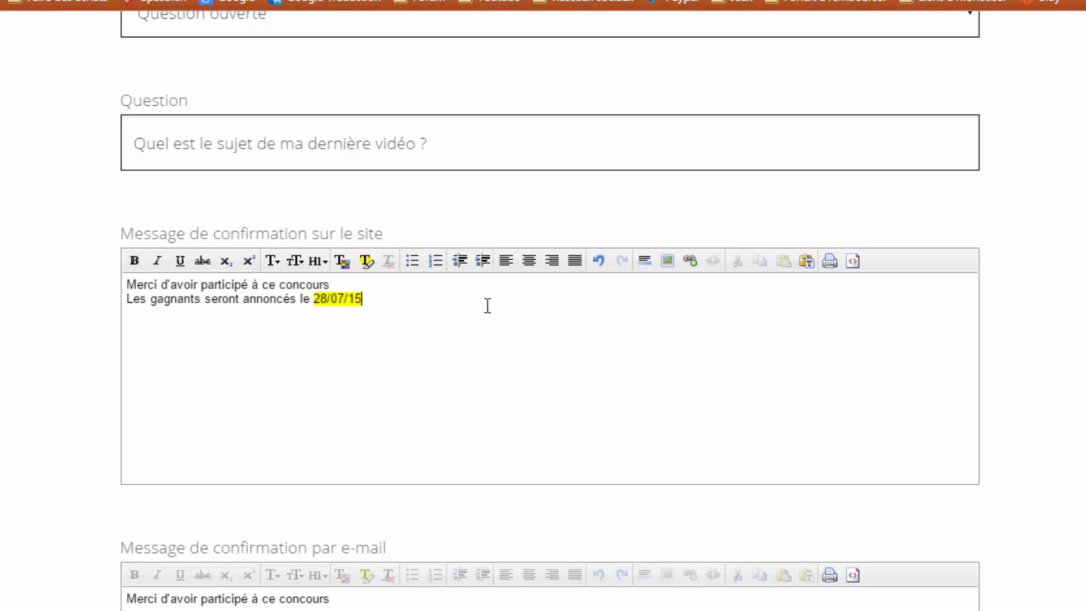
- Clear the yellow highlight from the new date
left_click_drag(448, 304, 269, 300)
left_click(373, 261)
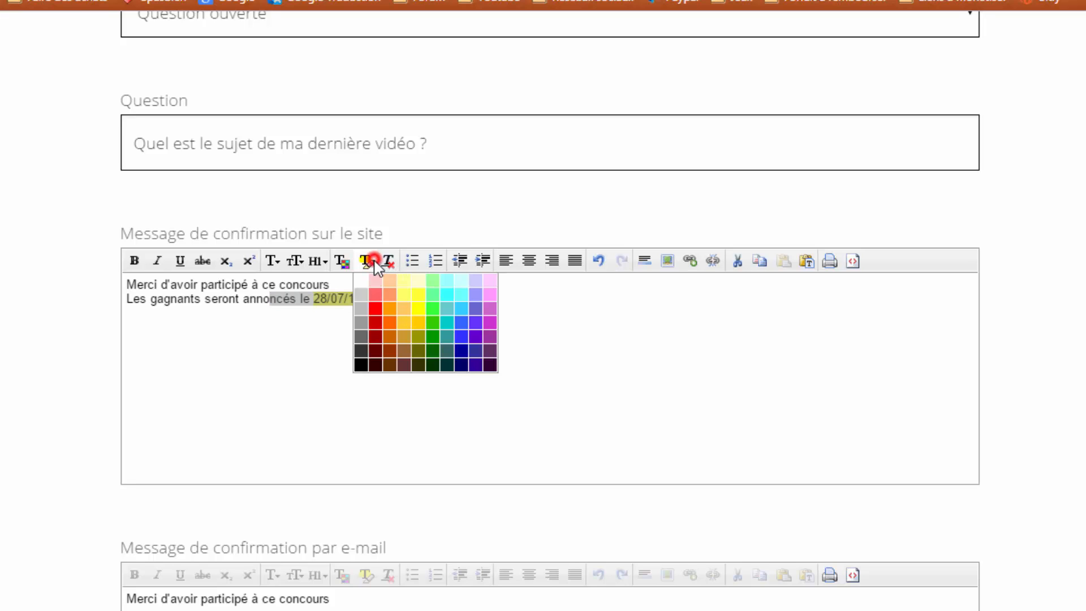
left_click(374, 293)
left_click(377, 302)
scroll(377, 302, "down", 5)
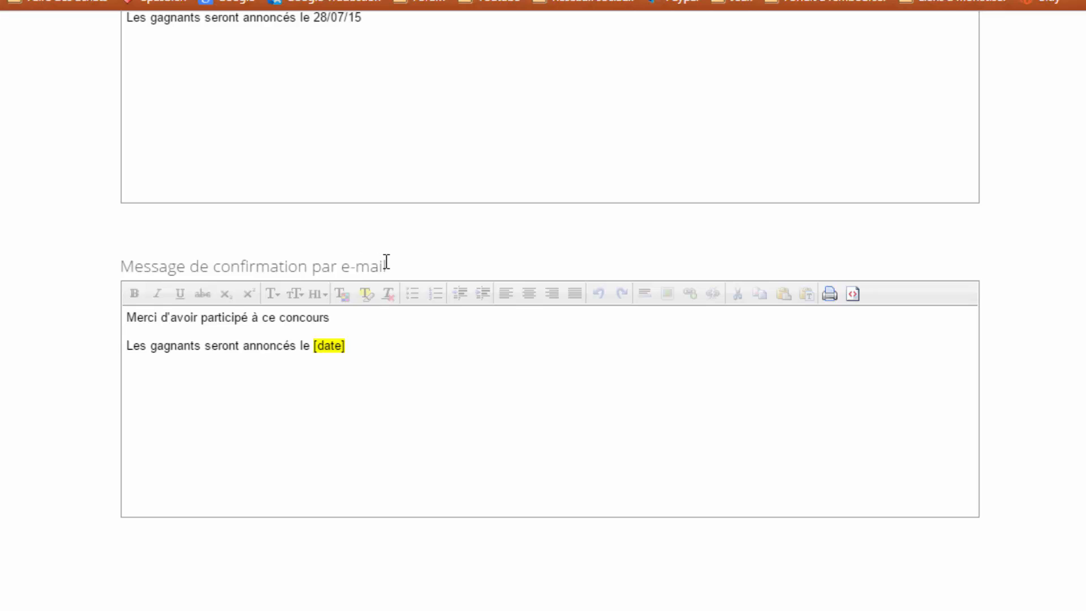
- Replace [date] in the e-mail confirmation message with 28/07/15
left_click(366, 369)
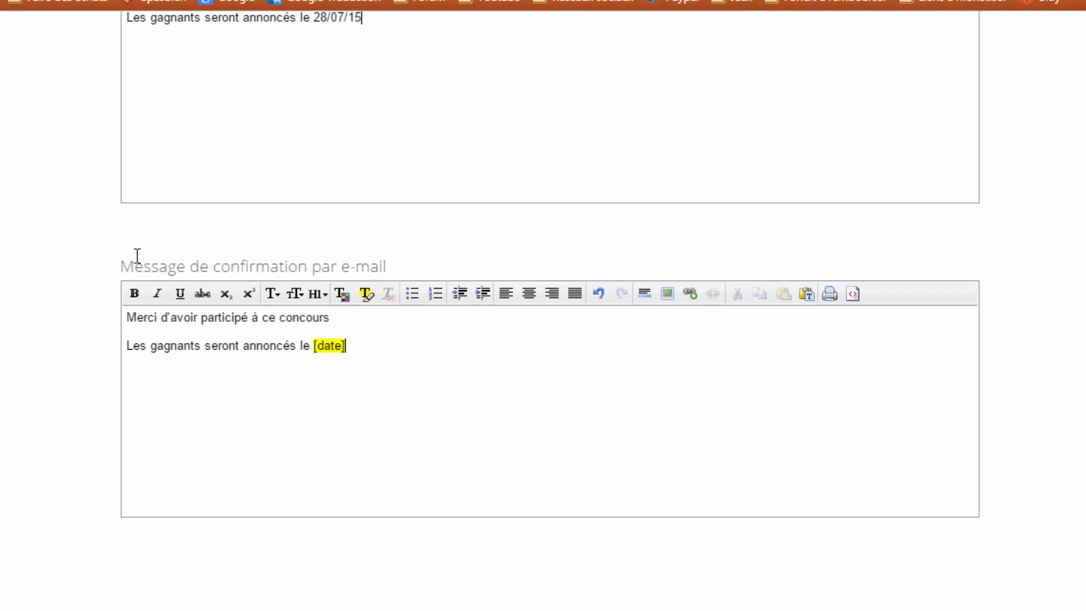
double_click(354, 345)
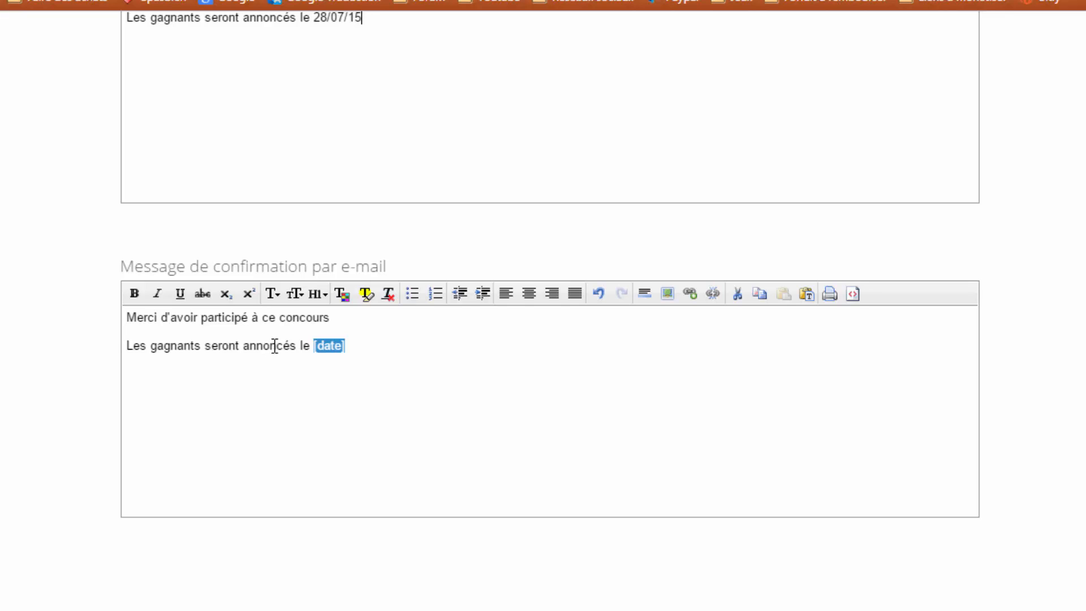
type("28/07/15")
- Remove the date's yellow highlight and save the contest settings with Enregistrer
scroll(424, 359, "up", 3)
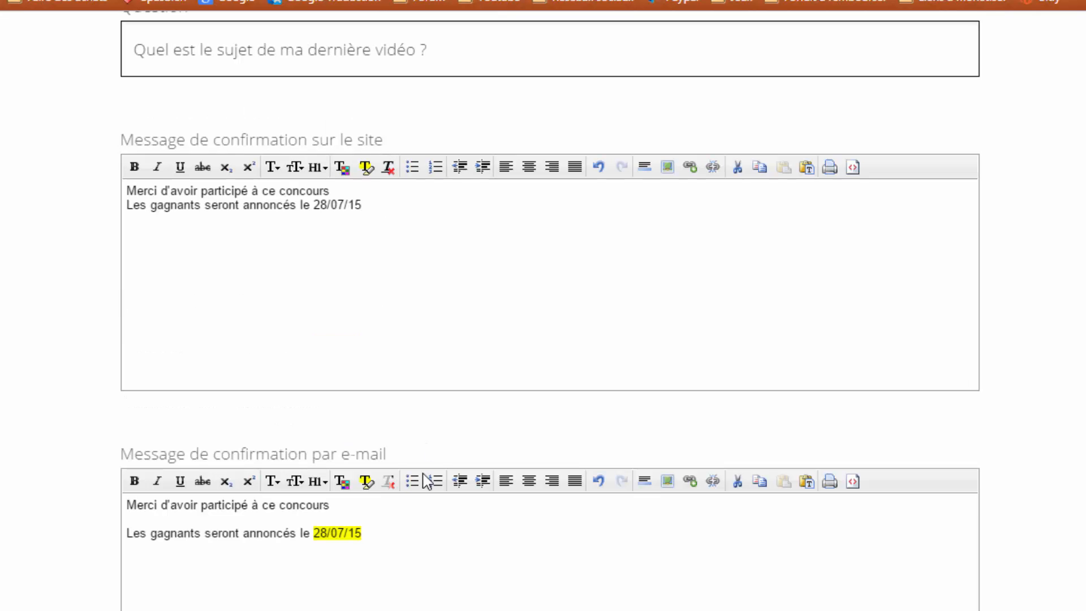
left_click(387, 537)
left_click_drag(387, 536, 305, 540)
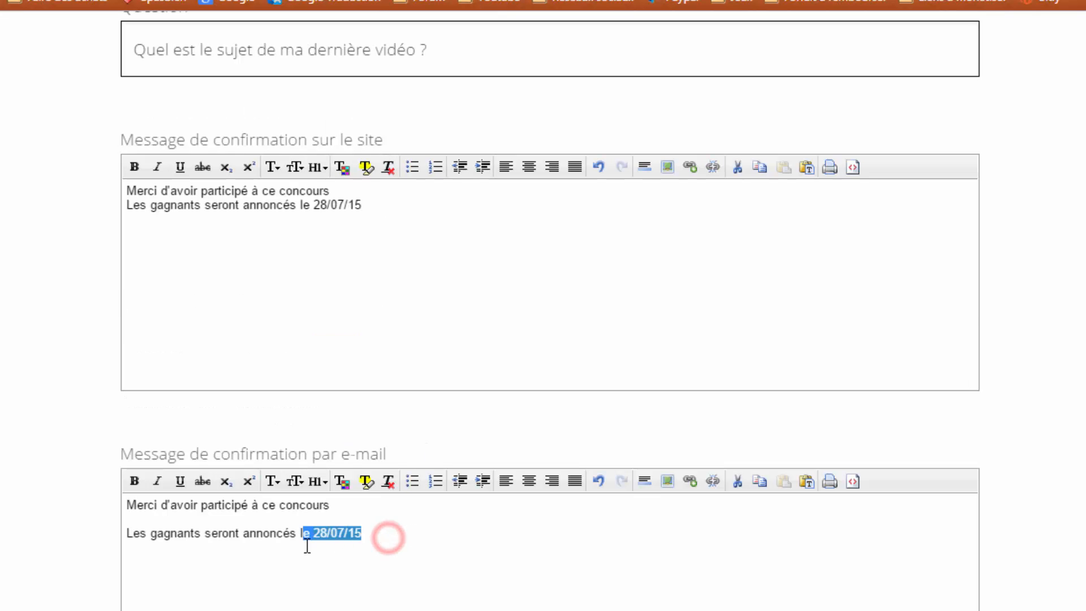
left_click(367, 480)
left_click(362, 499)
scroll(476, 353, "down", 5)
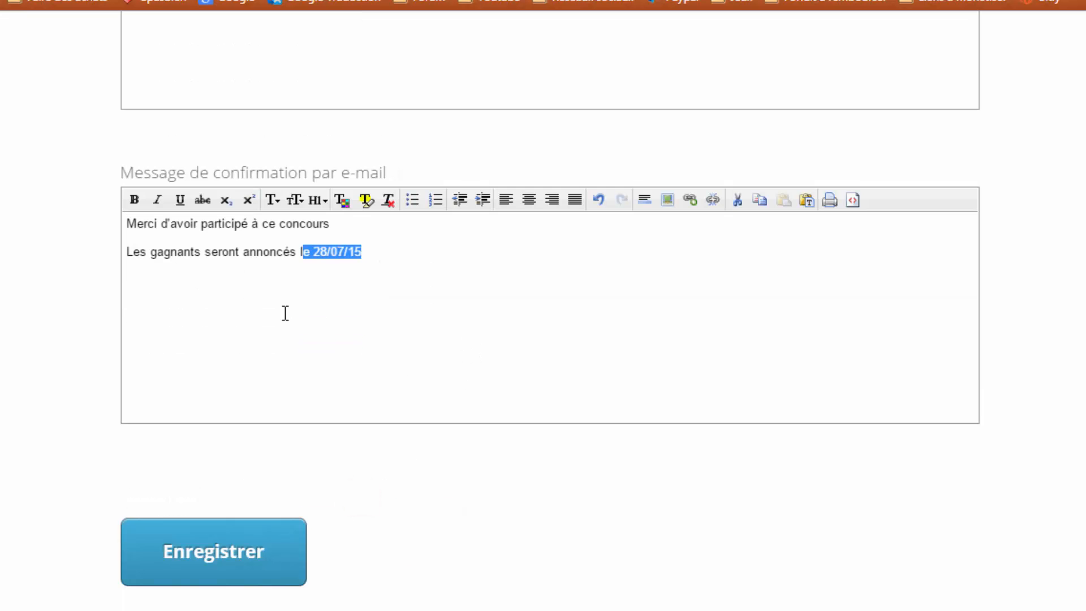
left_click(383, 266)
left_click(195, 547)
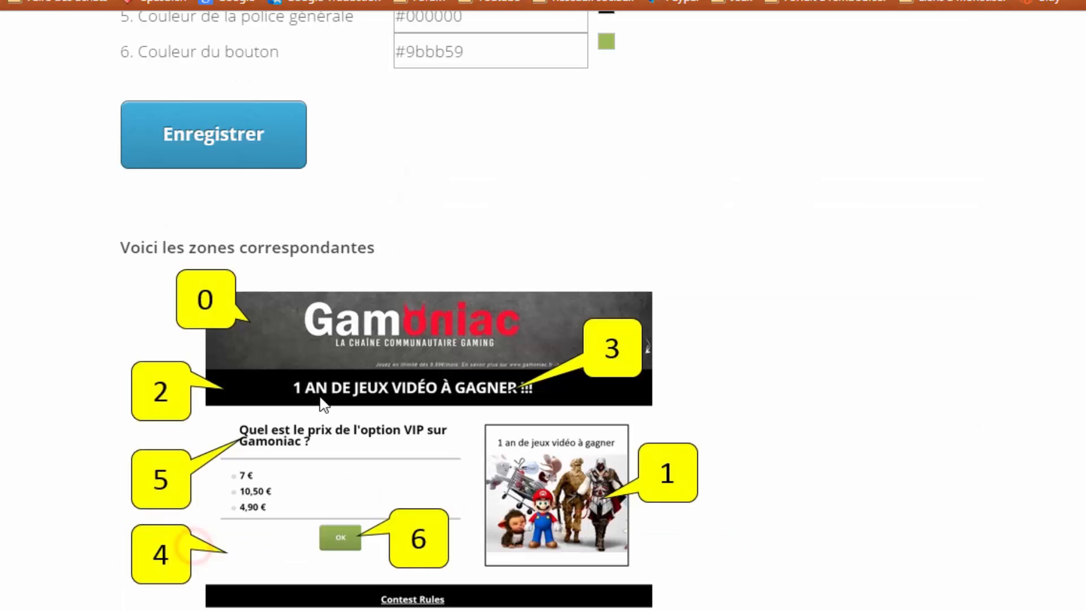
scroll(323, 404, "up", 10)
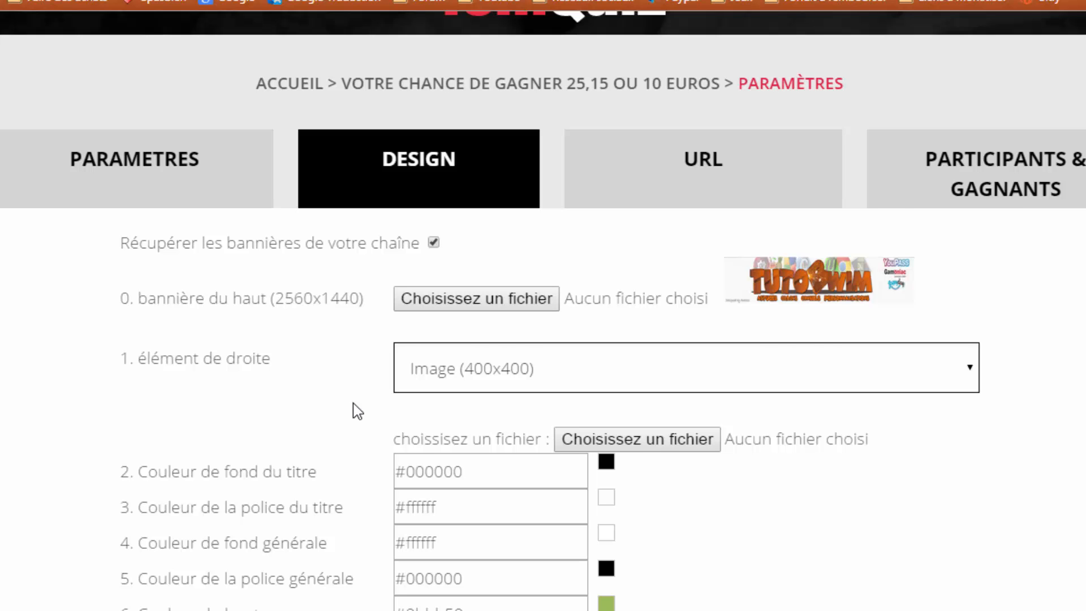
scroll(356, 402, "down", 12)
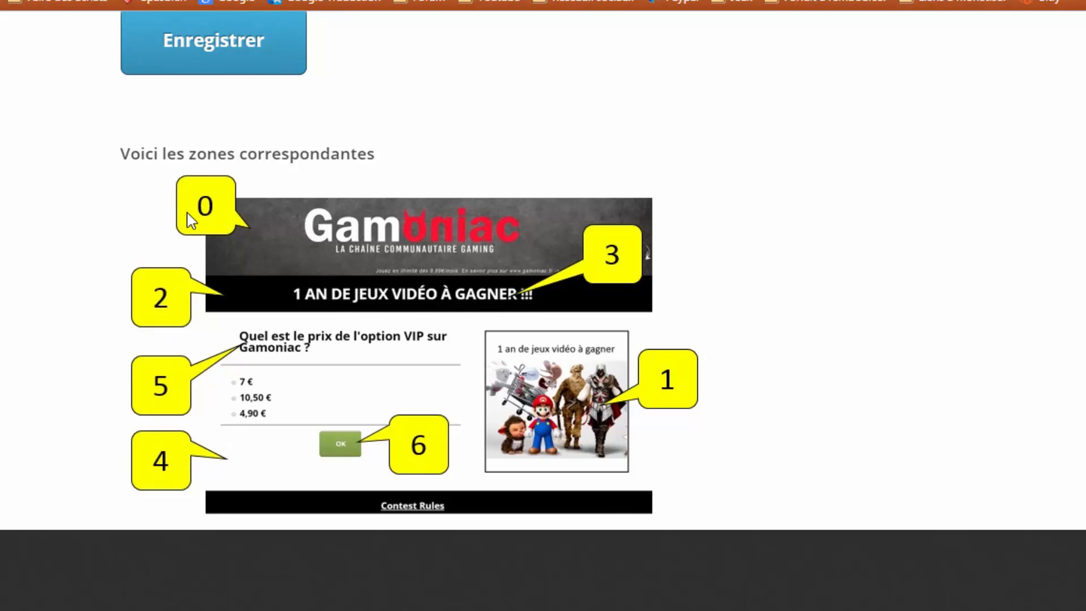
scroll(326, 339, "up", 6)
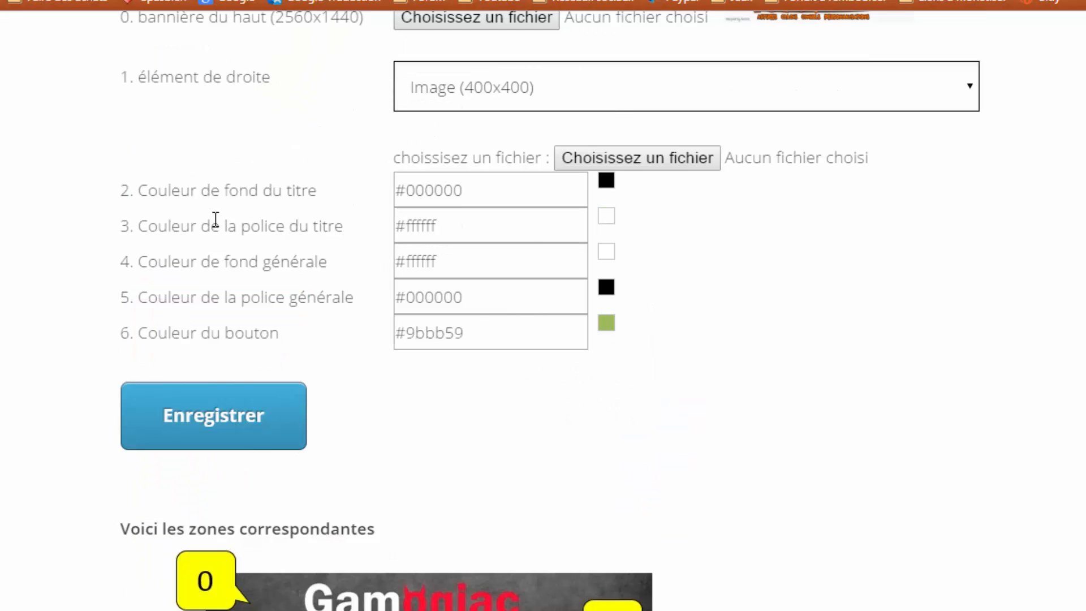
left_click_drag(120, 75, 134, 76)
left_click(117, 187)
left_click_drag(117, 188, 126, 188)
left_click(151, 187)
scroll(386, 302, "up", 3)
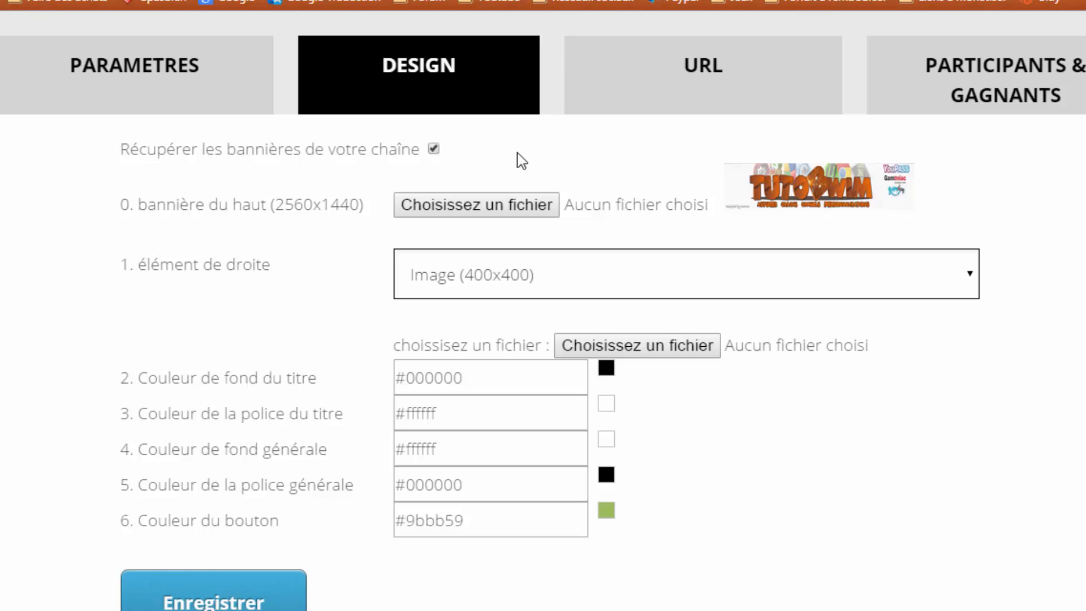
scroll(430, 283, "down", 6)
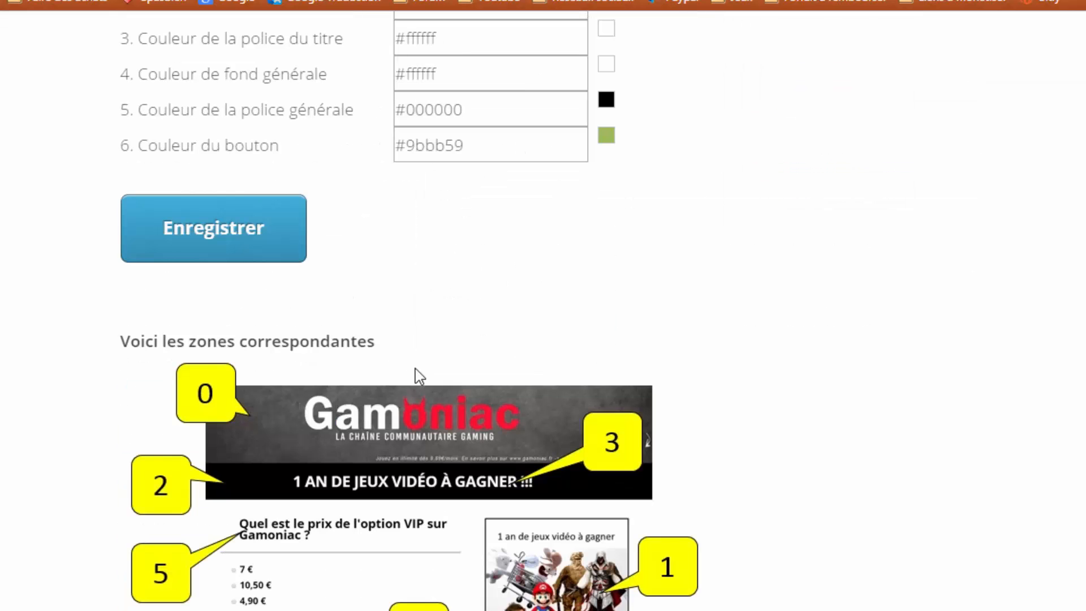
scroll(641, 311, "up", 5)
scroll(264, 215, "up", 3)
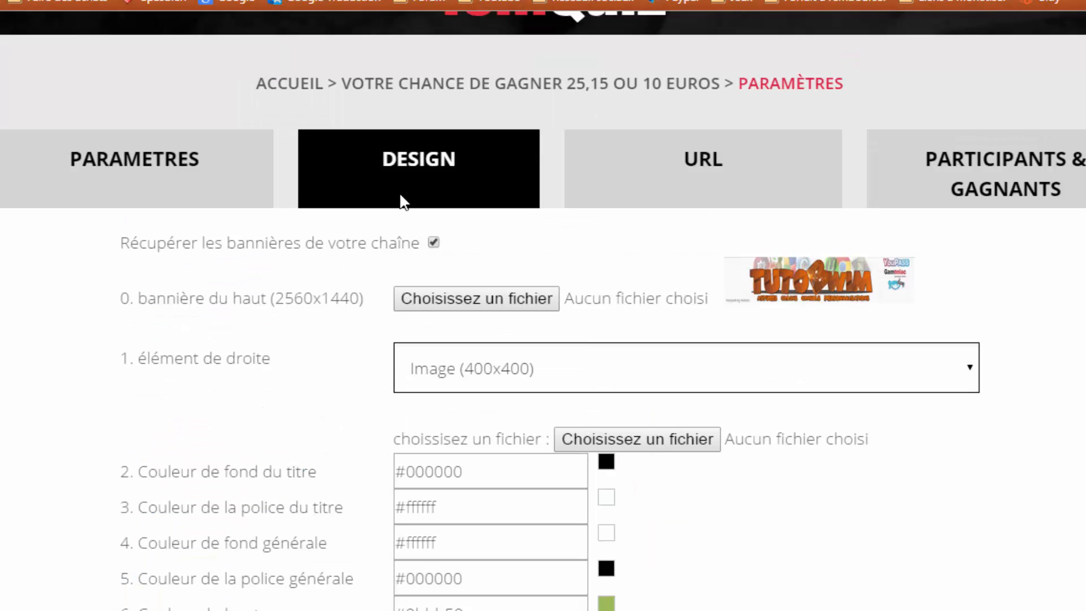
left_click(434, 242)
left_click(432, 300)
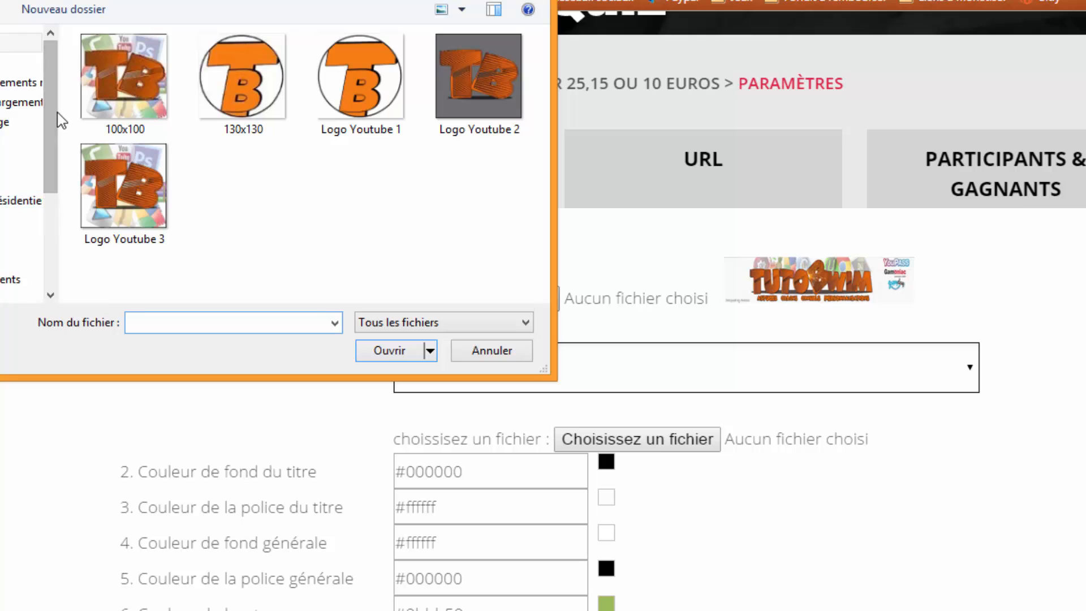
left_click_drag(55, 112, 59, 137)
left_click(100, 0)
double_click(137, 105)
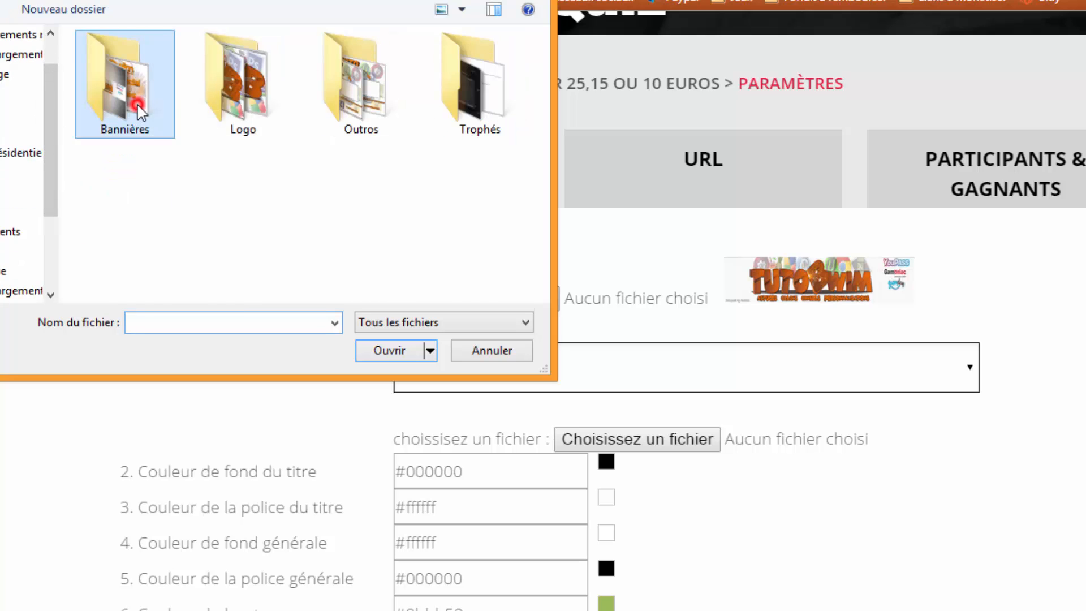
double_click(240, 170)
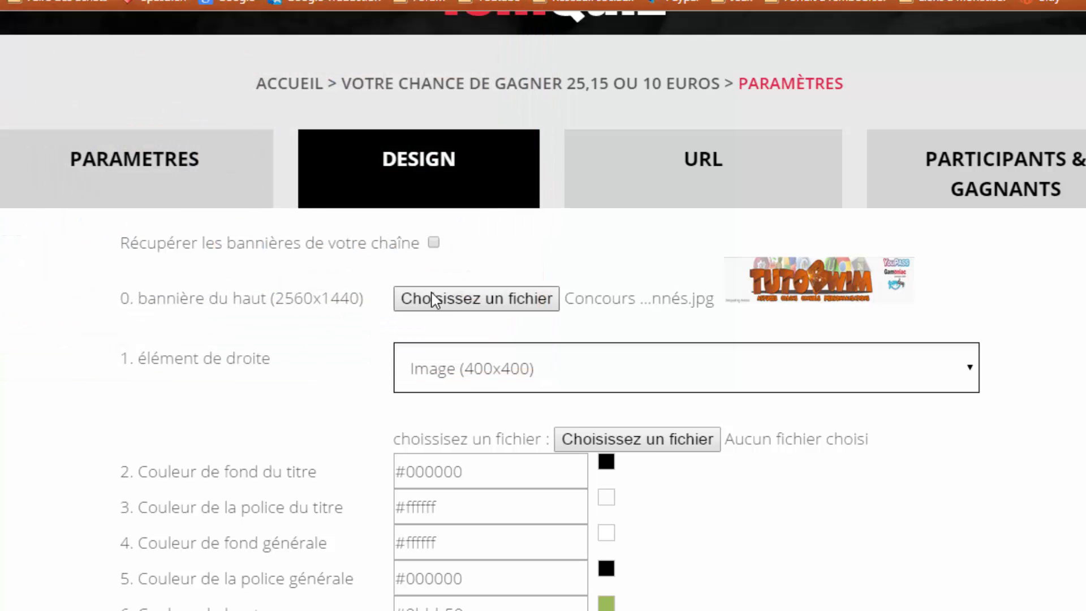
scroll(296, 325, "down", 2)
scroll(207, 255, "down", 10)
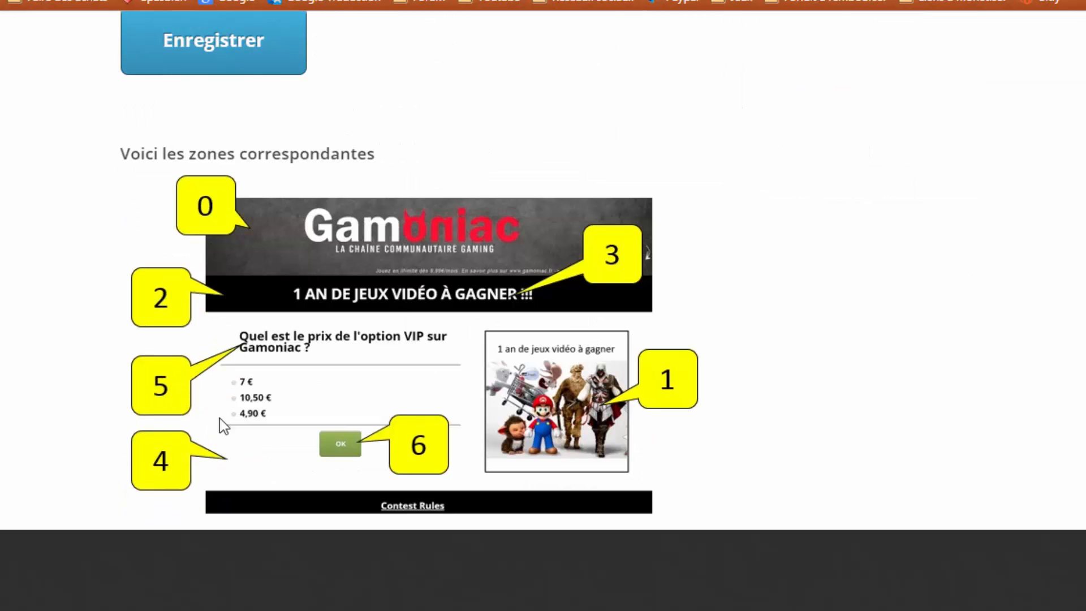
scroll(554, 305, "up", 5)
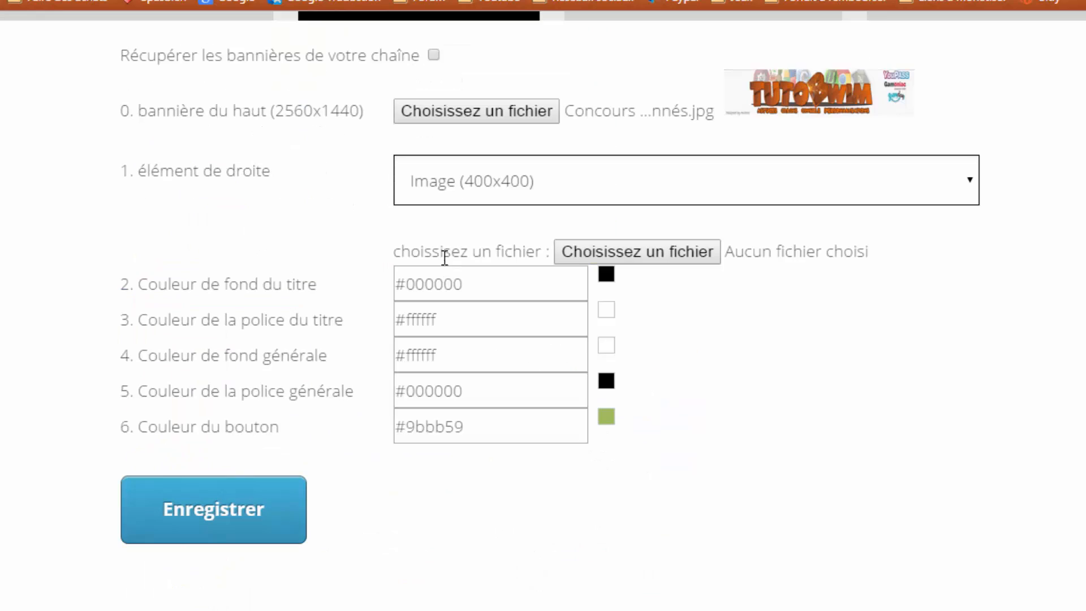
scroll(430, 271, "down", 6)
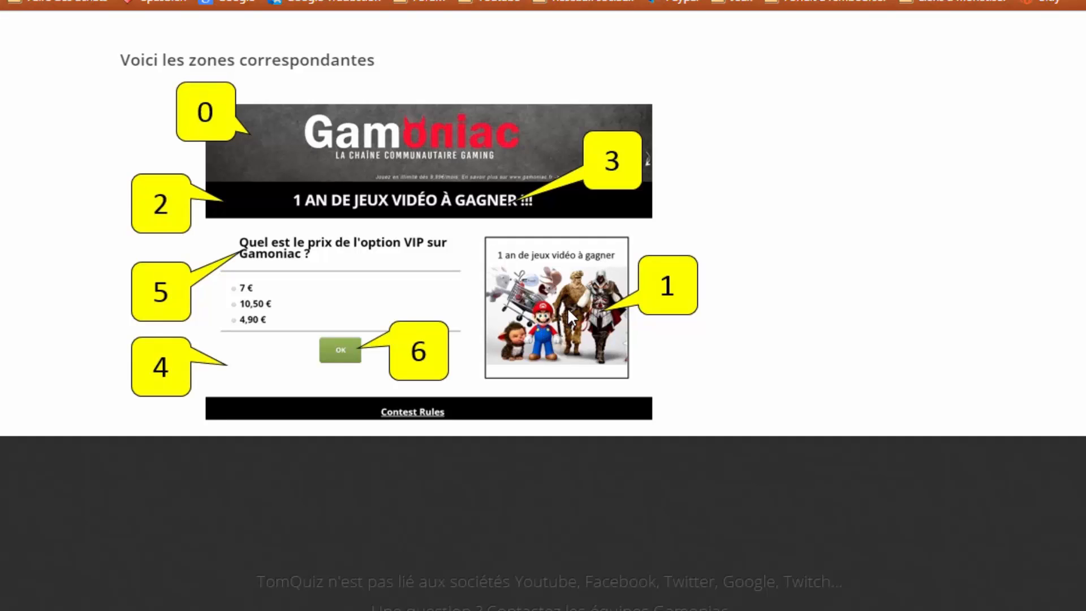
scroll(575, 296, "up", 6)
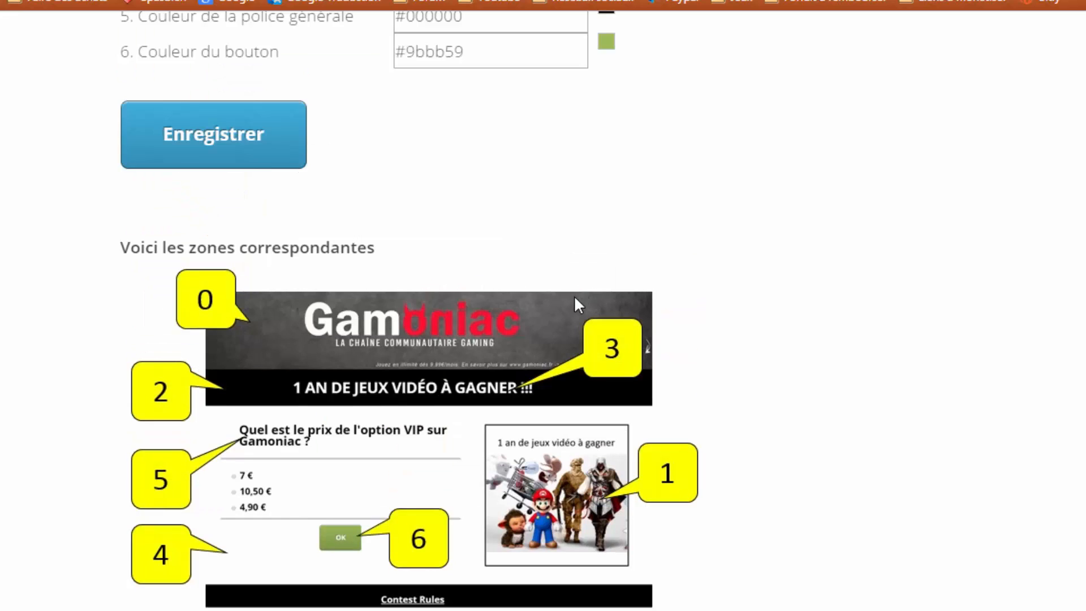
- Set the right-hand element to Image (400x400) after briefly trying Vidéo
left_click(507, 184)
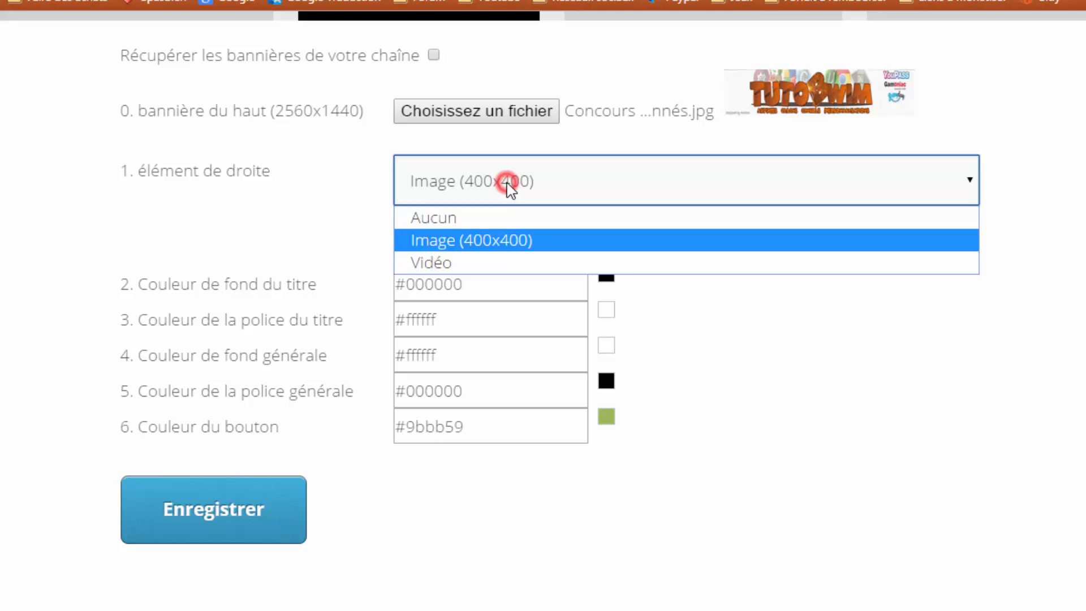
left_click(450, 267)
left_click(671, 250)
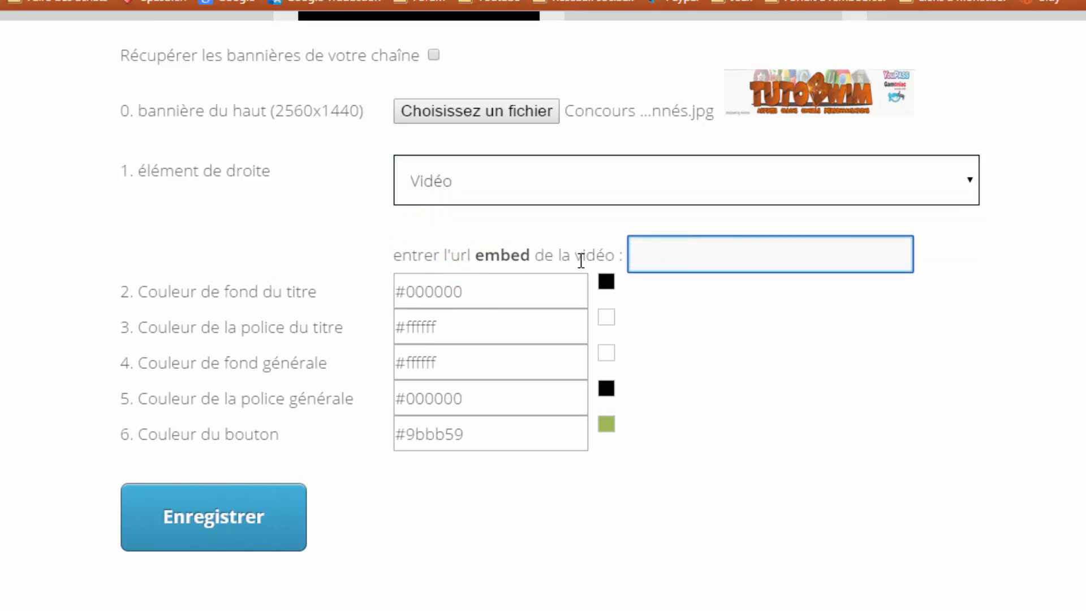
left_click(512, 186)
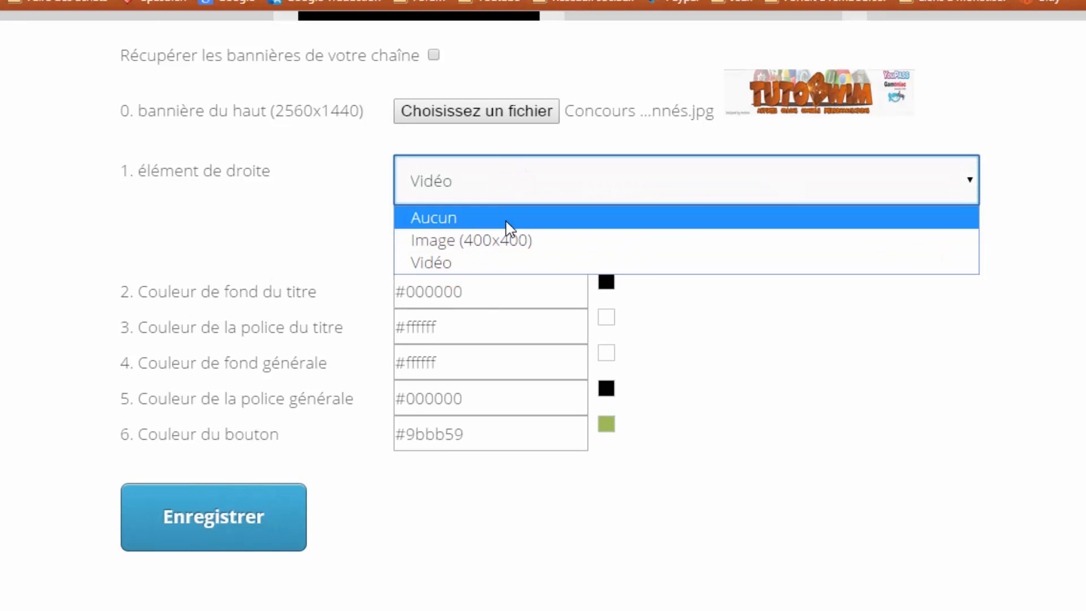
left_click(503, 239)
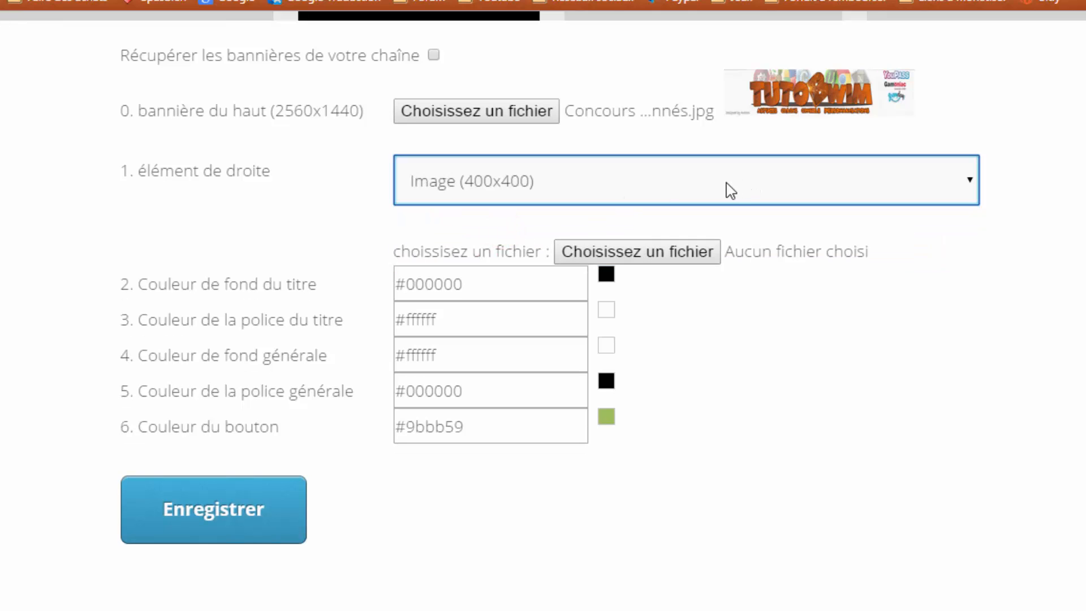
left_click(456, 189)
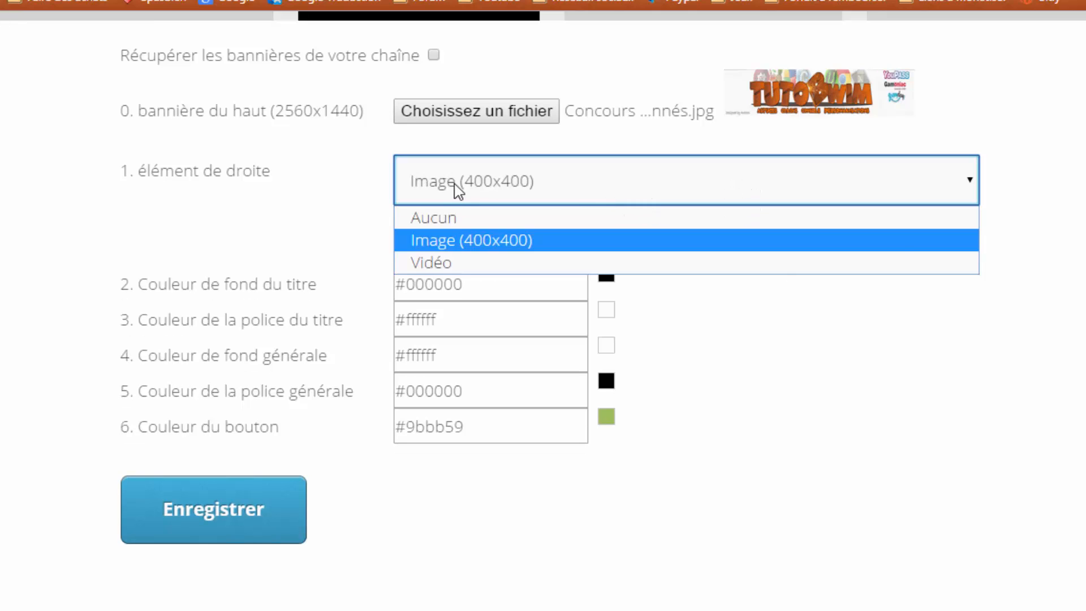
left_click(448, 185)
- Choose Logo Youtube 3.jpg from the Logo folder as the right-hand image
left_click(563, 243)
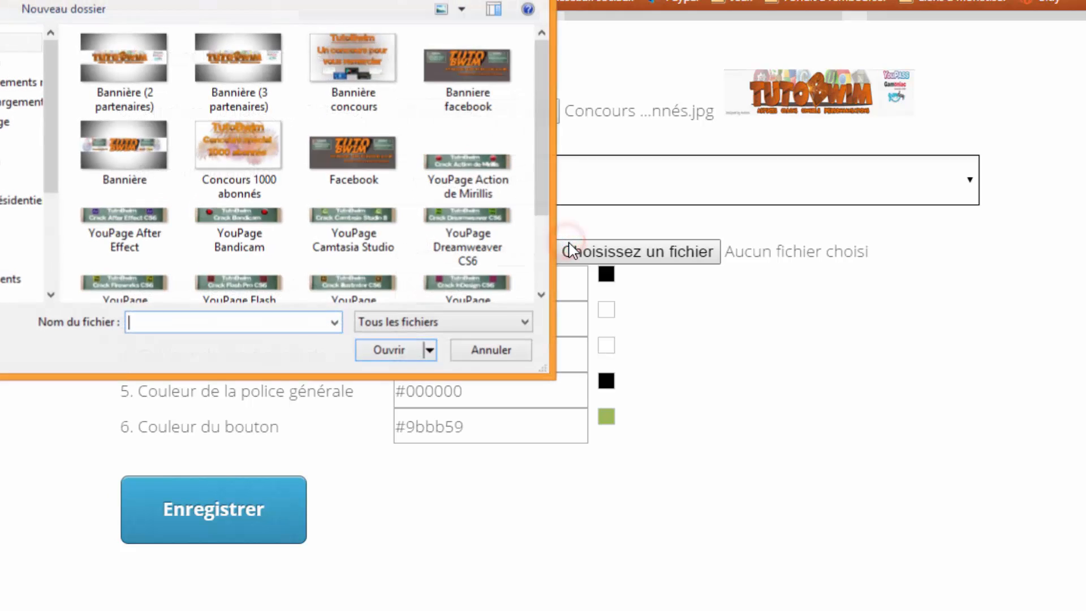
left_click(100, 1)
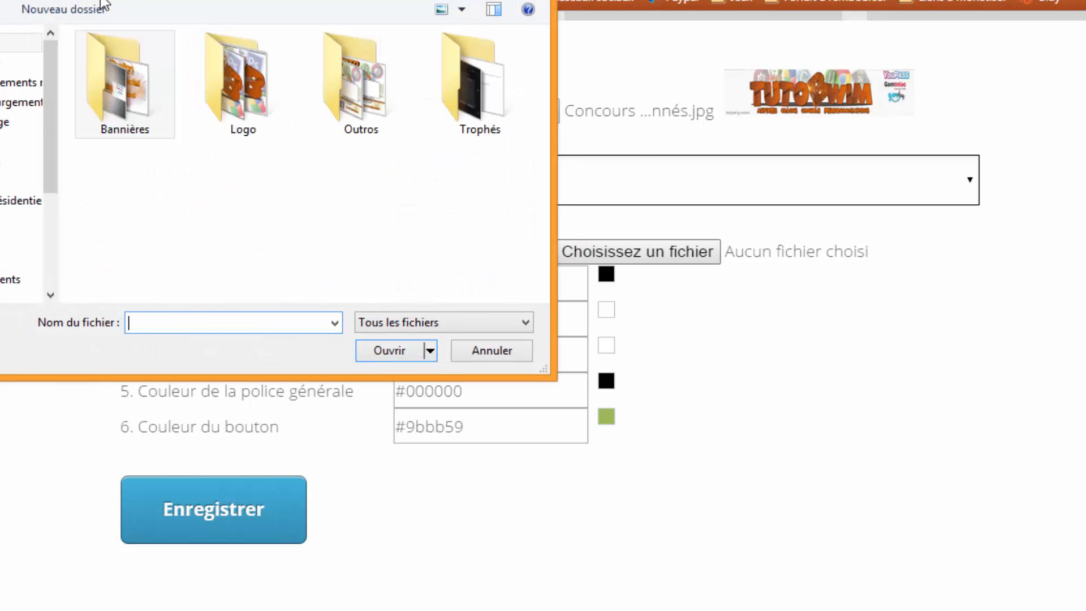
double_click(254, 113)
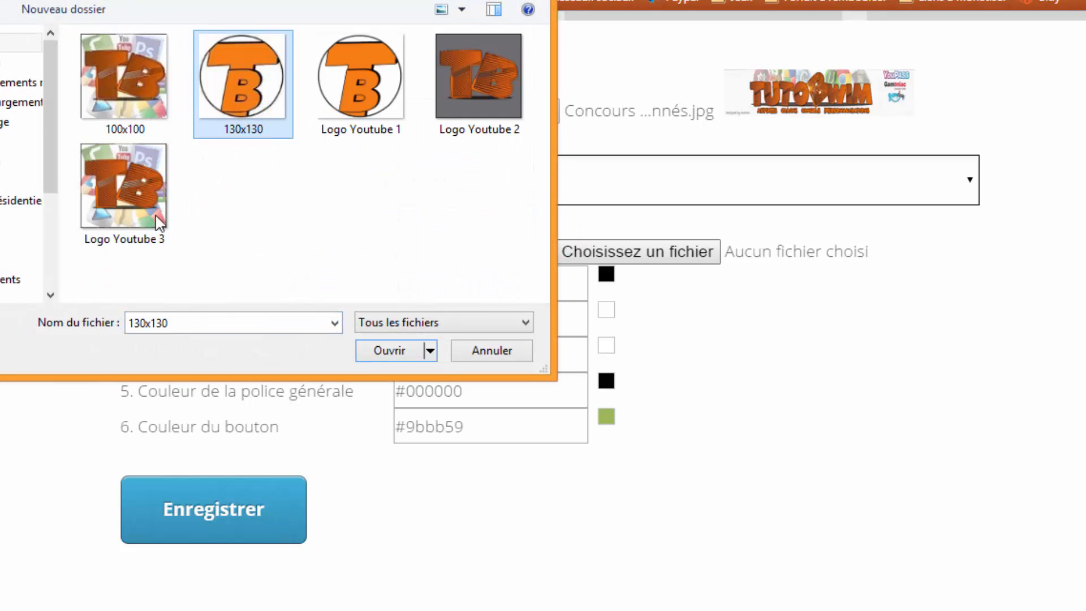
double_click(151, 215)
scroll(820, 299, "down", 2)
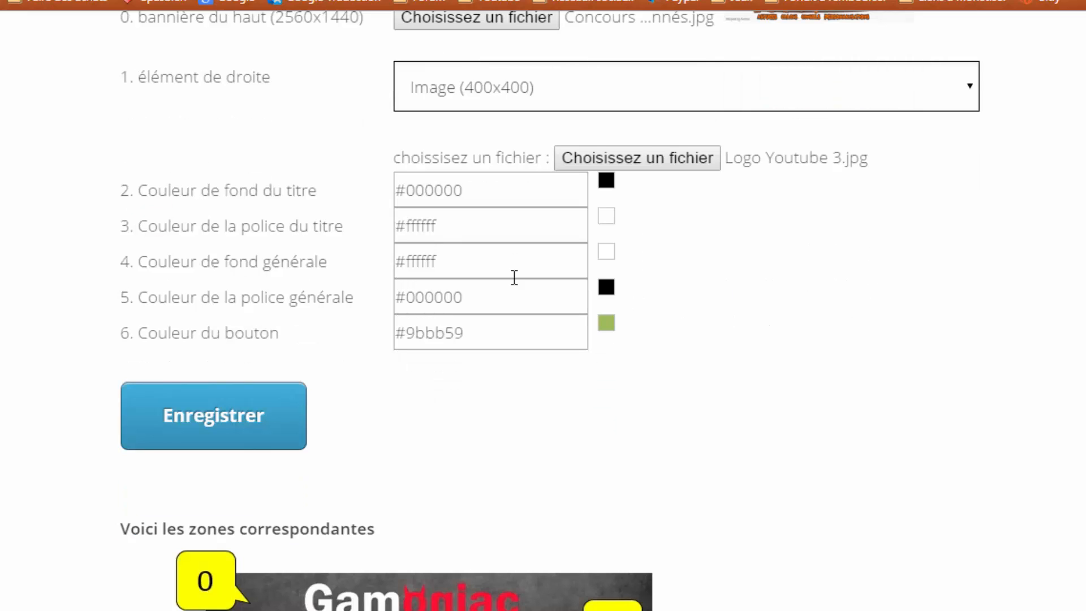
scroll(248, 213, "down", 2)
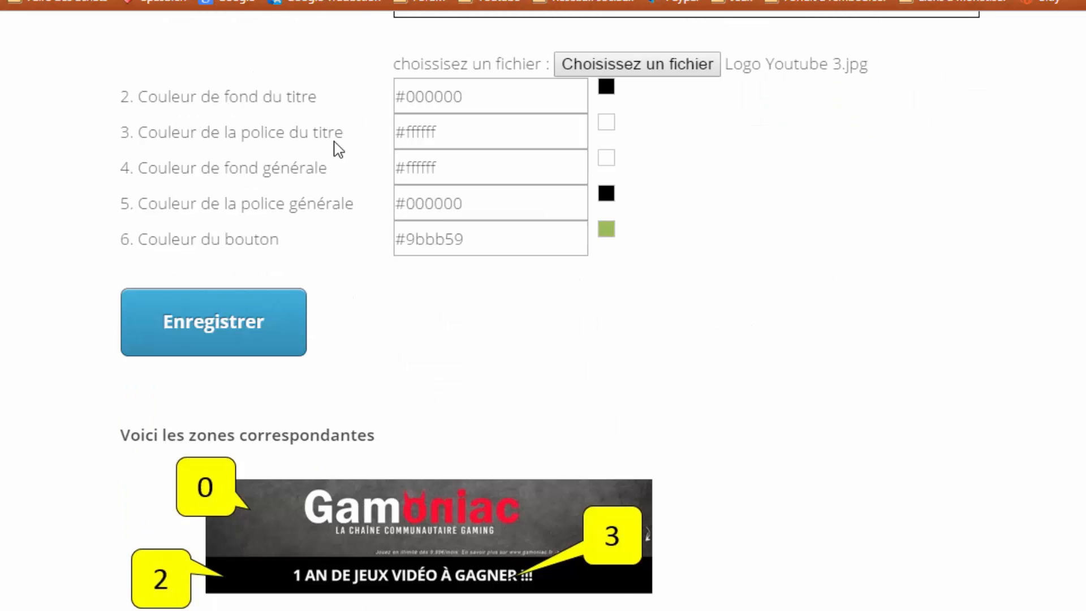
scroll(351, 164, "down", 4)
scroll(323, 250, "up", 4)
scroll(306, 260, "down", 4)
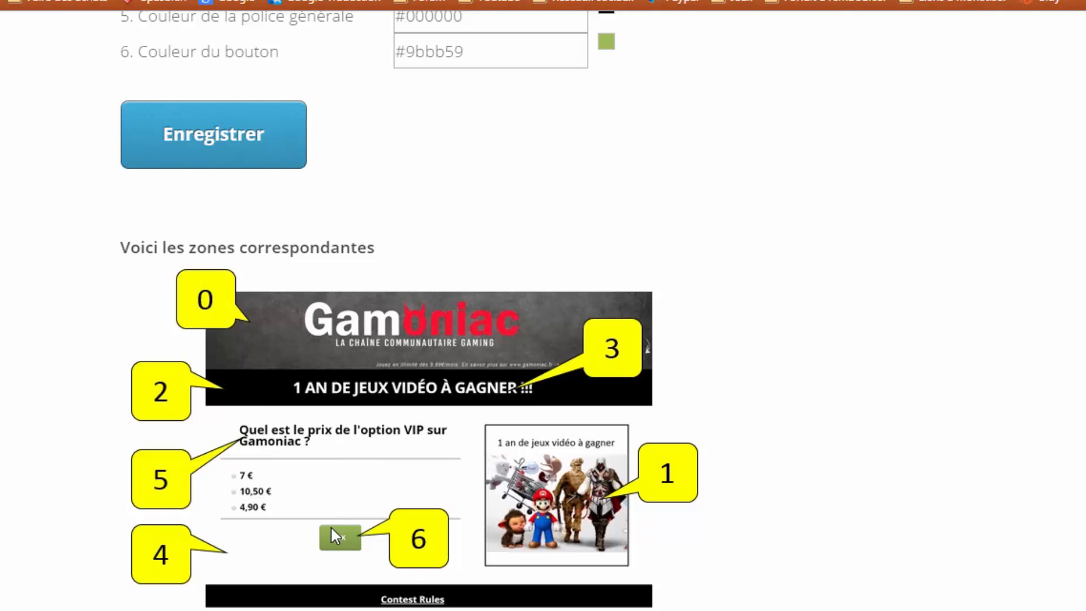
scroll(334, 526, "down", 2)
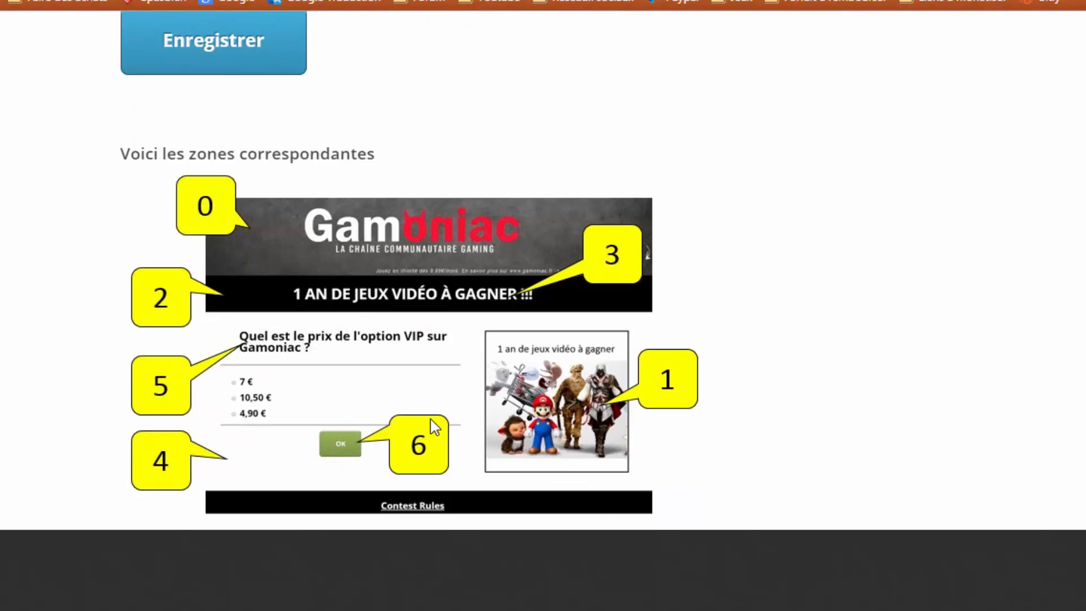
scroll(435, 419, "up", 10)
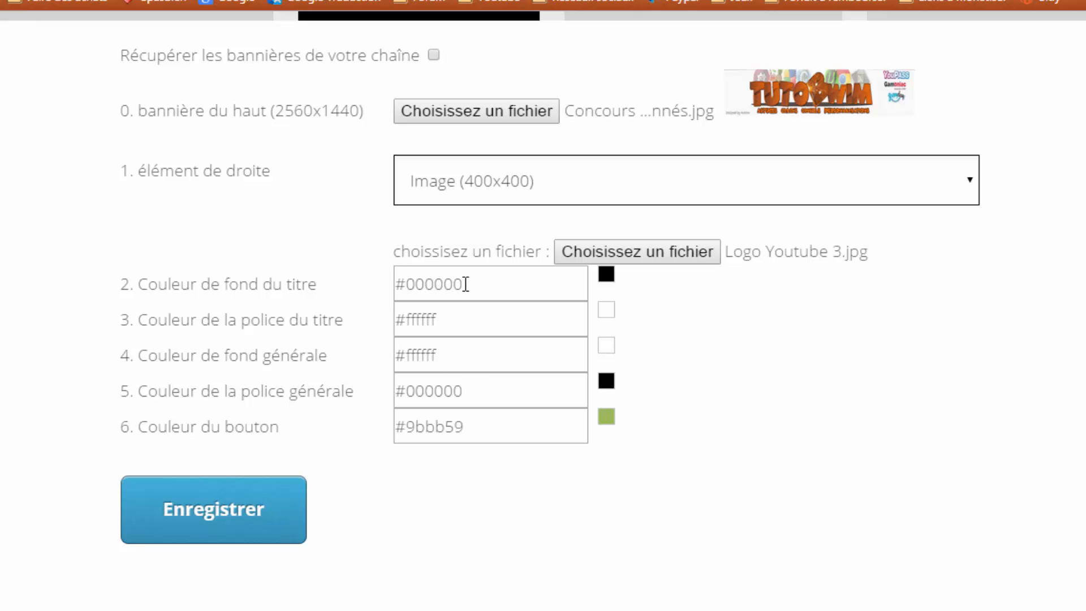
scroll(421, 351, "down", 4)
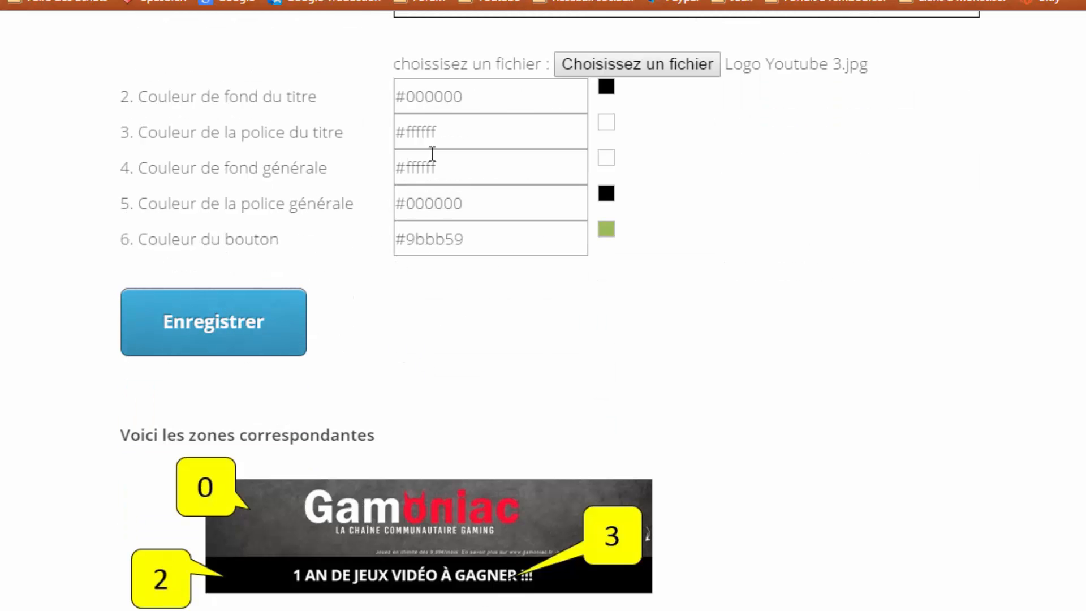
scroll(452, 145, "up", 2)
scroll(477, 132, "up", 2)
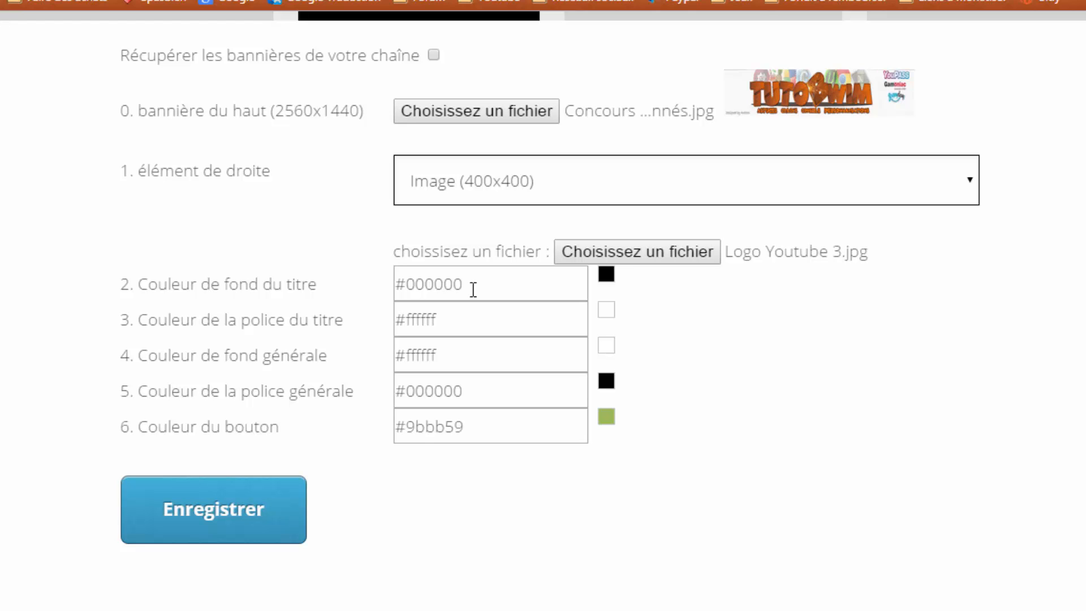
- Save the contest design with Enregistrer, then select and copy the contest URL on the URL tab
left_click(222, 497)
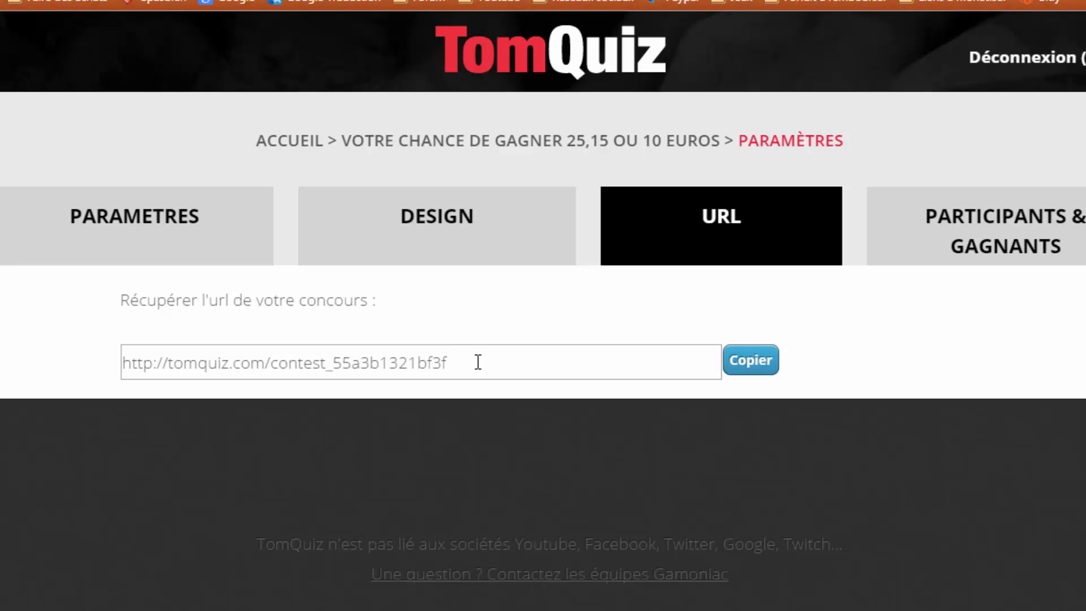
left_click(513, 366)
left_click_drag(486, 364, 88, 368)
key("ctrl+c")
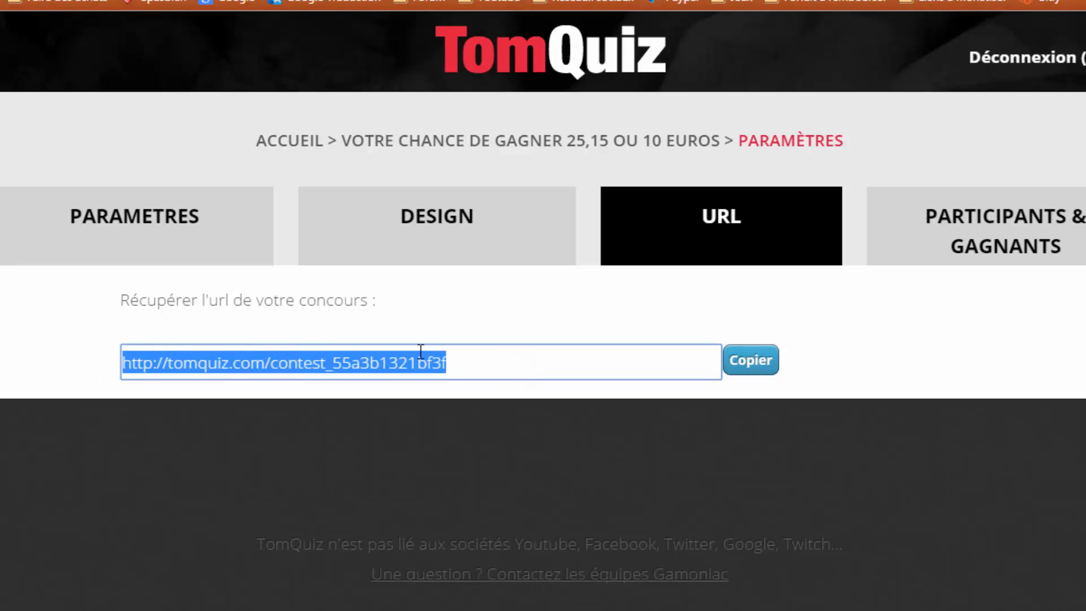
left_click(754, 369)
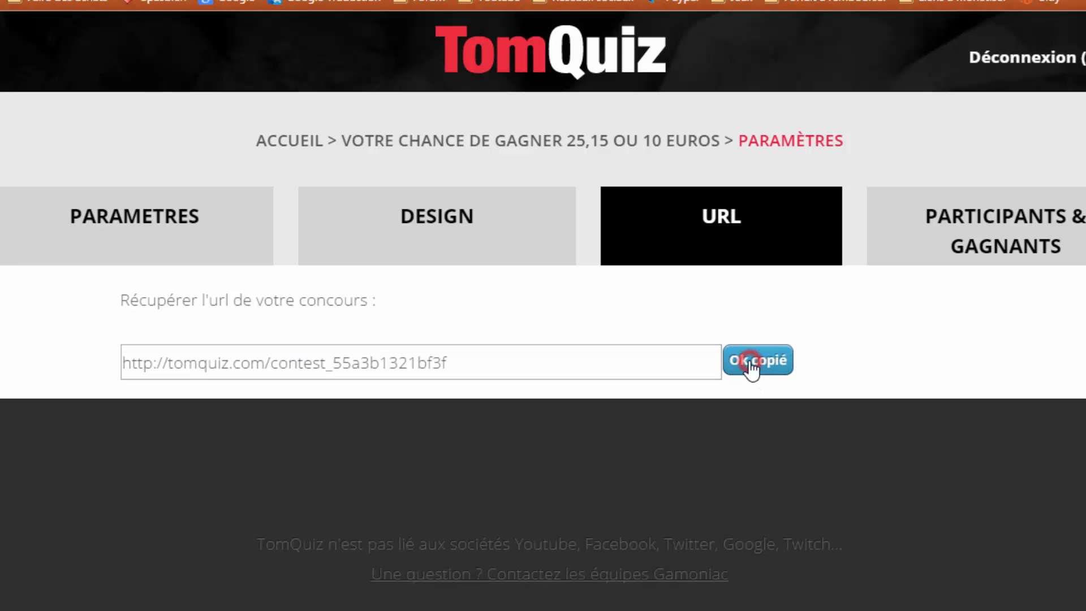
- On the Participants & Gagnants page, change Nombre de gagnants to 3
left_click(1021, 234)
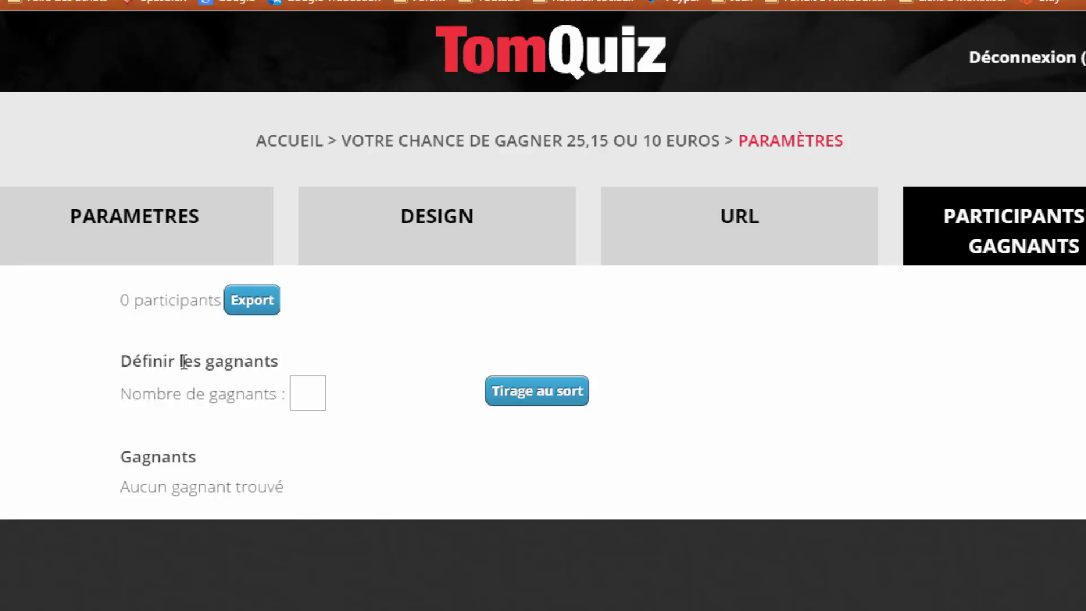
left_click(307, 391)
key("BackSpace")
left_click(307, 391)
type("3")
left_click_drag(117, 300, 221, 299)
left_click(197, 296)
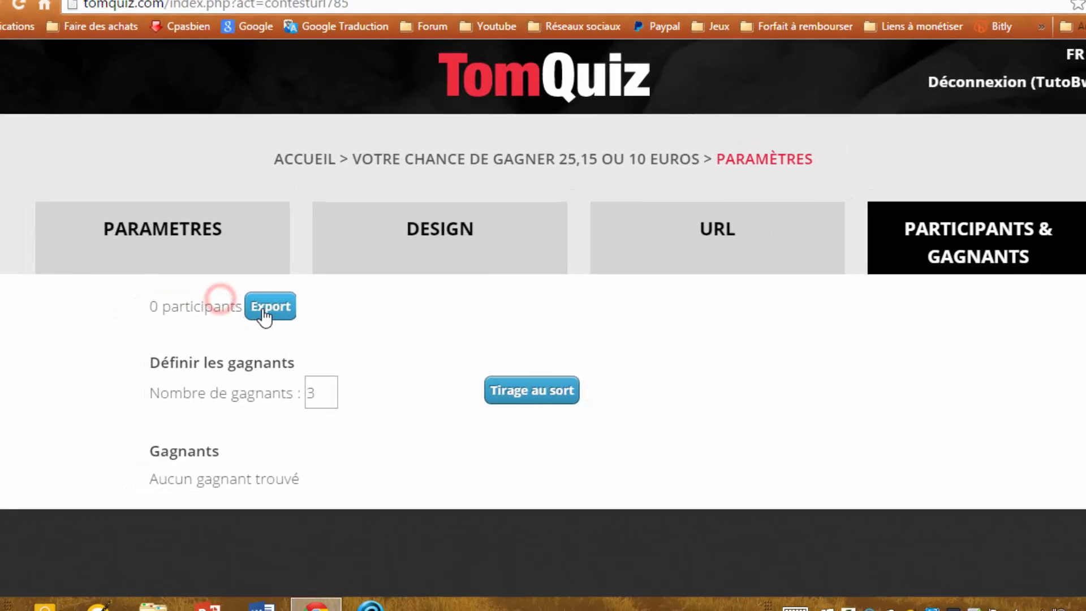
- Export the participant list and open the downloaded file in Excel
left_click(243, 301)
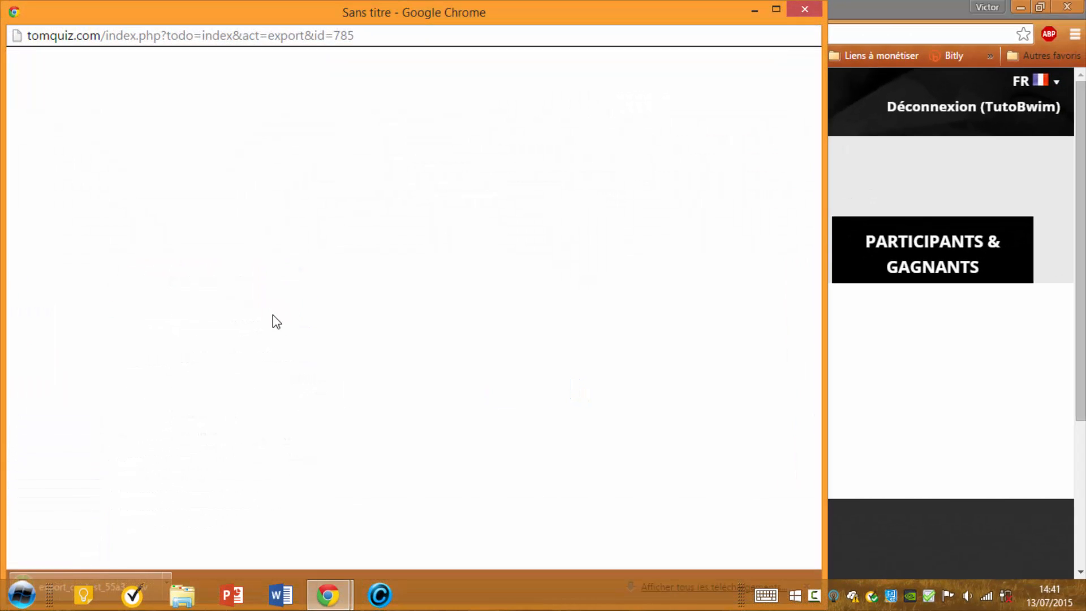
left_click(85, 575)
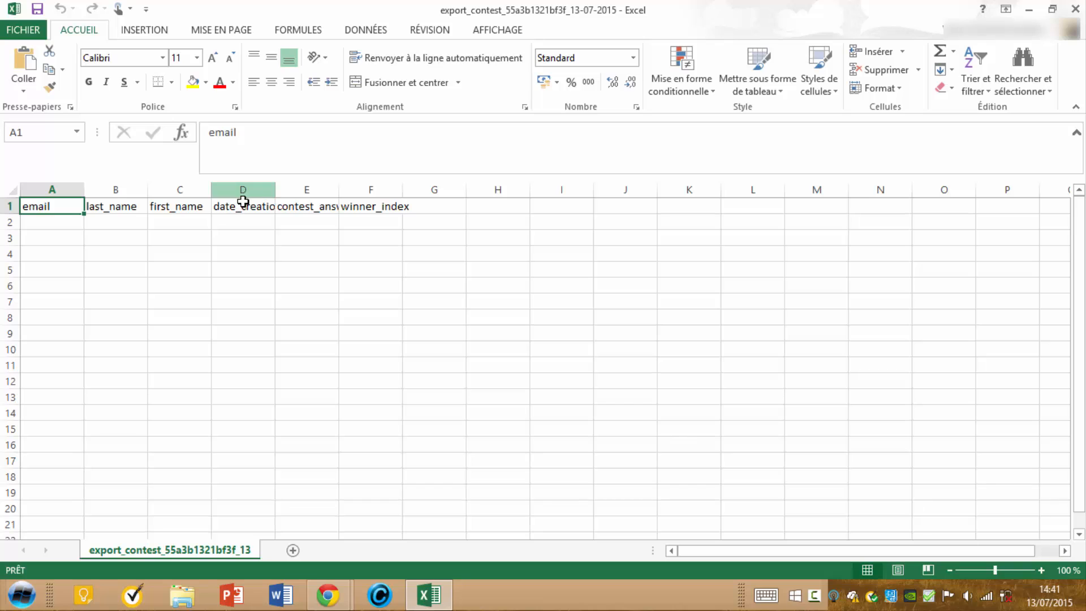
left_click(303, 207)
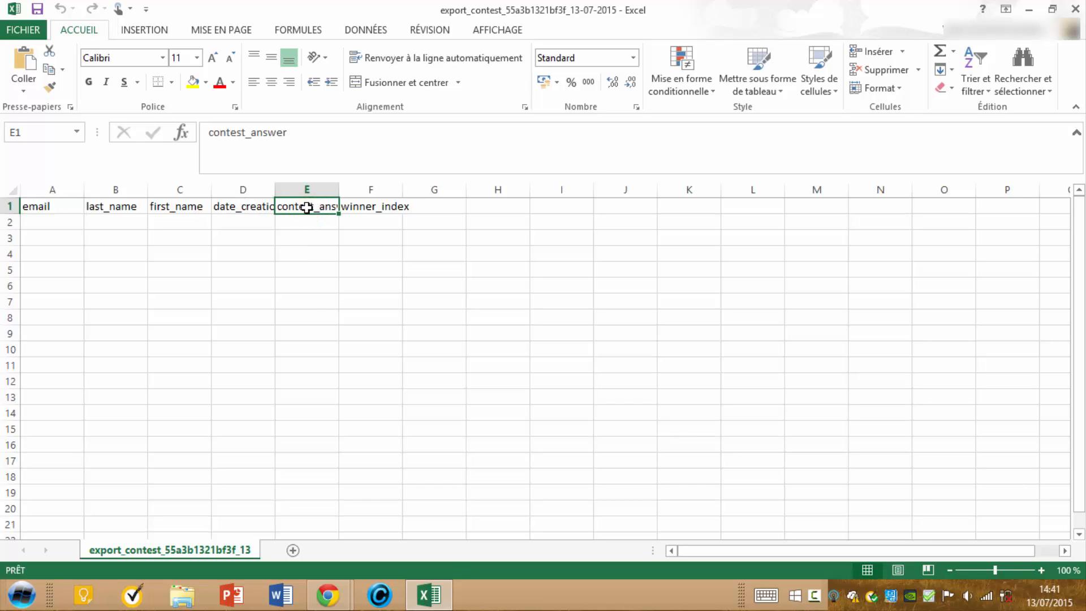
left_click(362, 210)
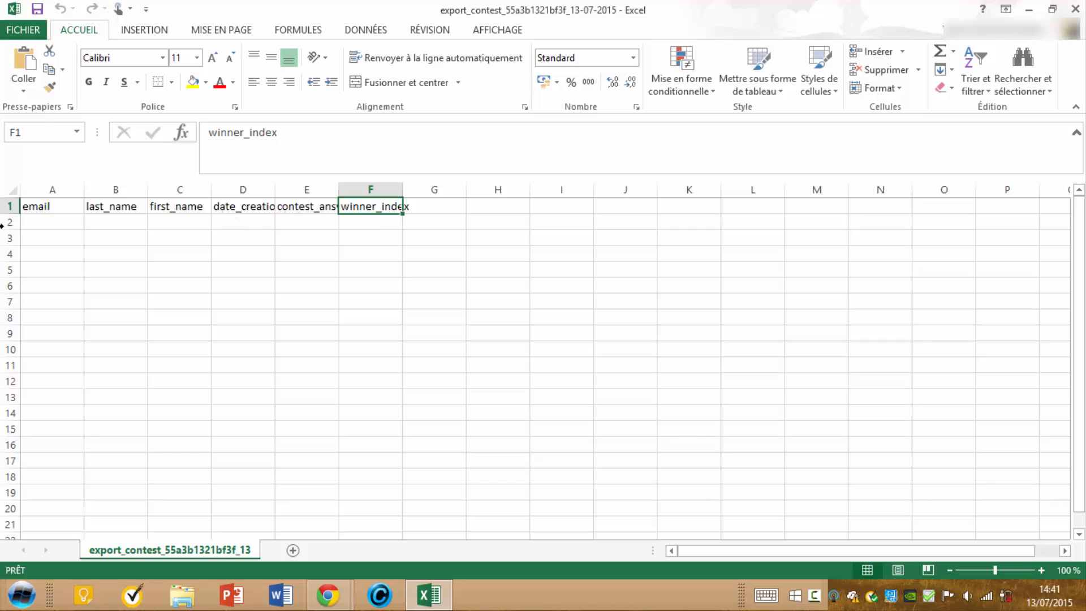
- Review the column headers from email to winner_index, then close Excel
left_click(61, 206)
left_click(99, 207)
left_click(167, 206)
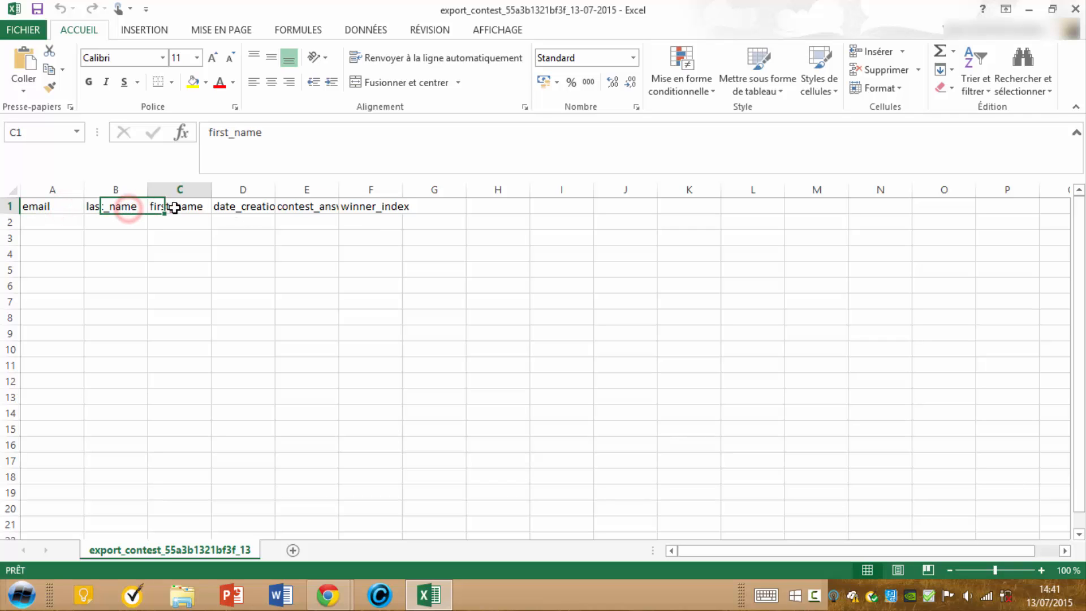
left_click(238, 206)
left_click(307, 206)
left_click(375, 206)
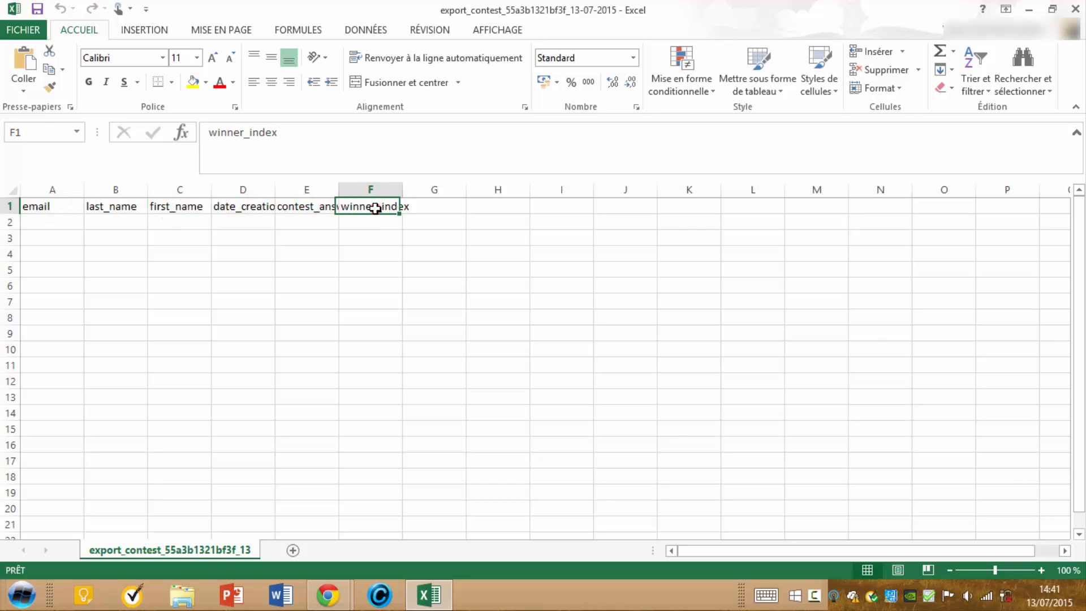
left_click(1076, 10)
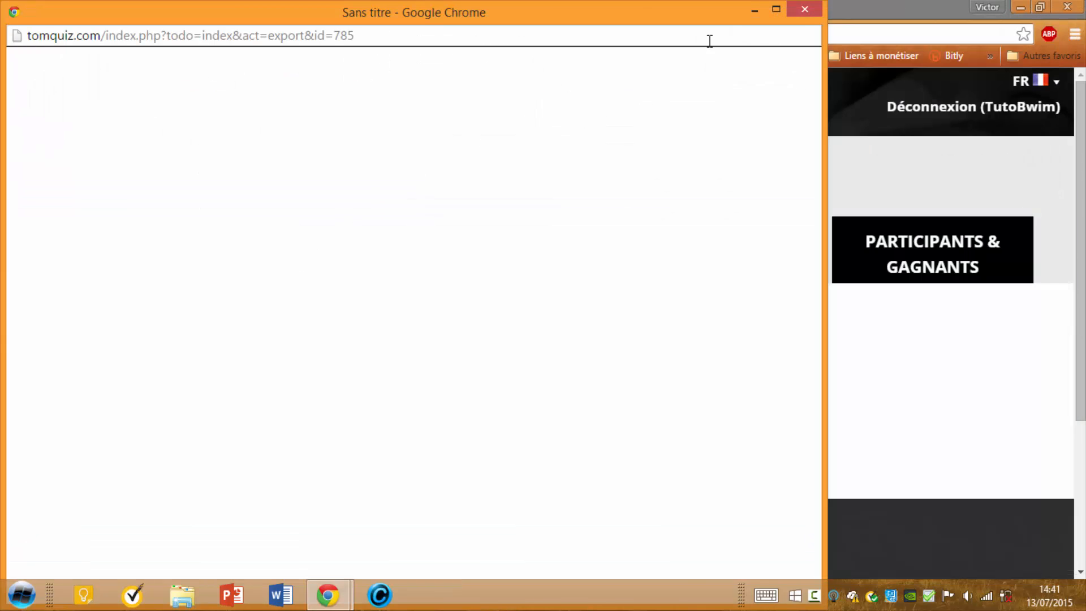
- Maximize the Chrome window showing TomQuiz
left_click(798, 5)
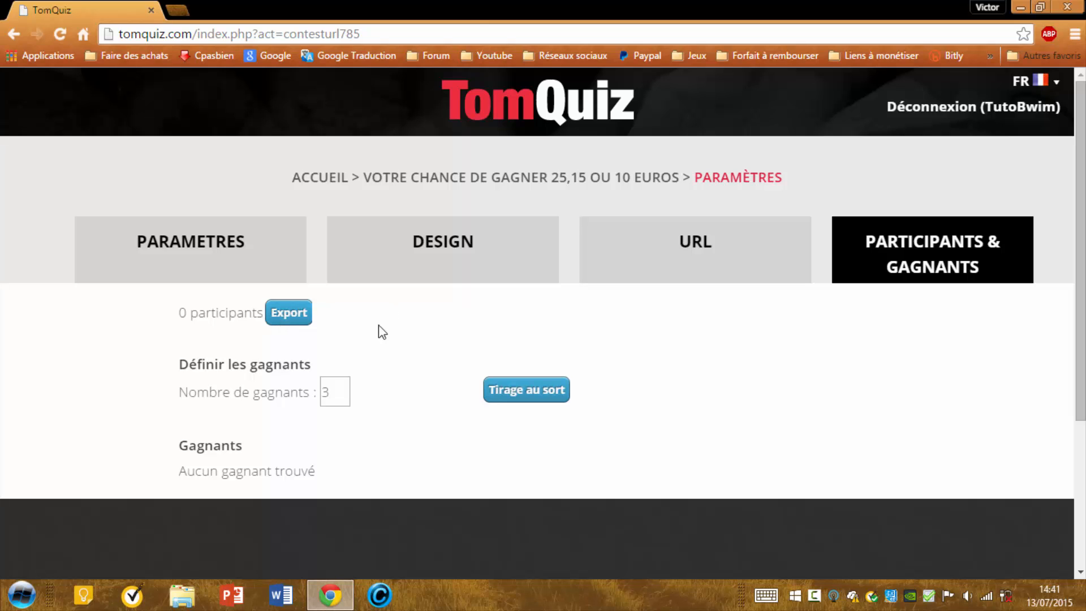
scroll(412, 359, "down", 2)
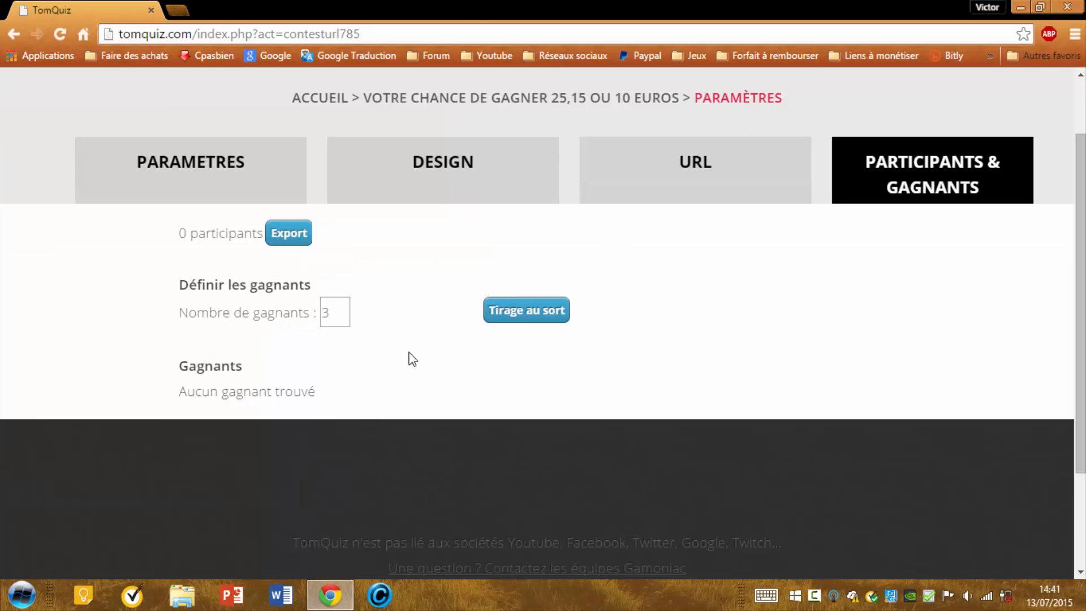
scroll(412, 359, "up", 2)
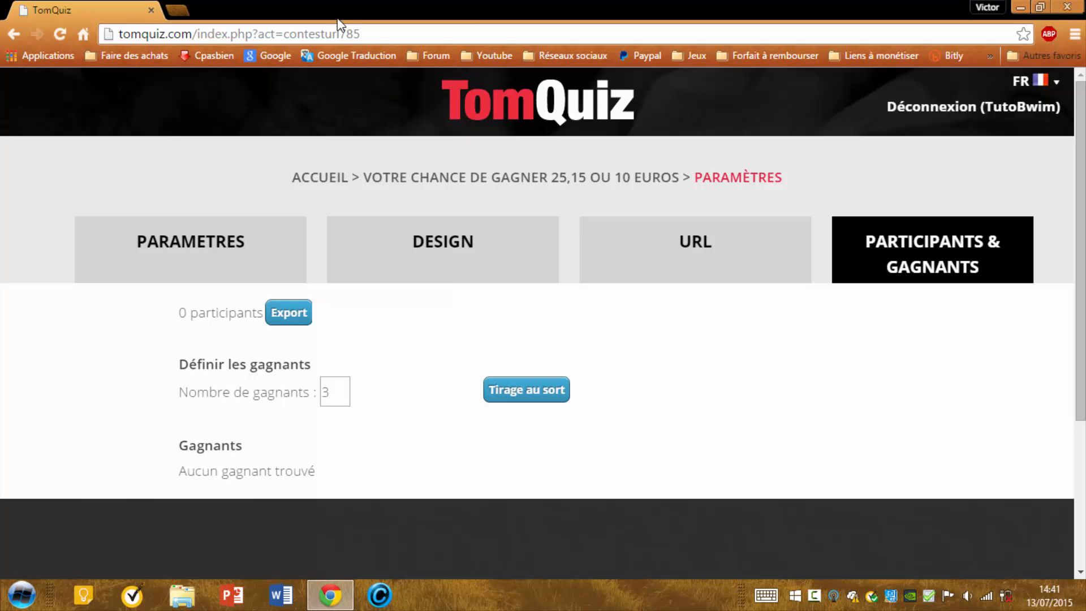
- Load the copied contest URL in a new tab and scroll down to the quiz form
left_click(177, 9)
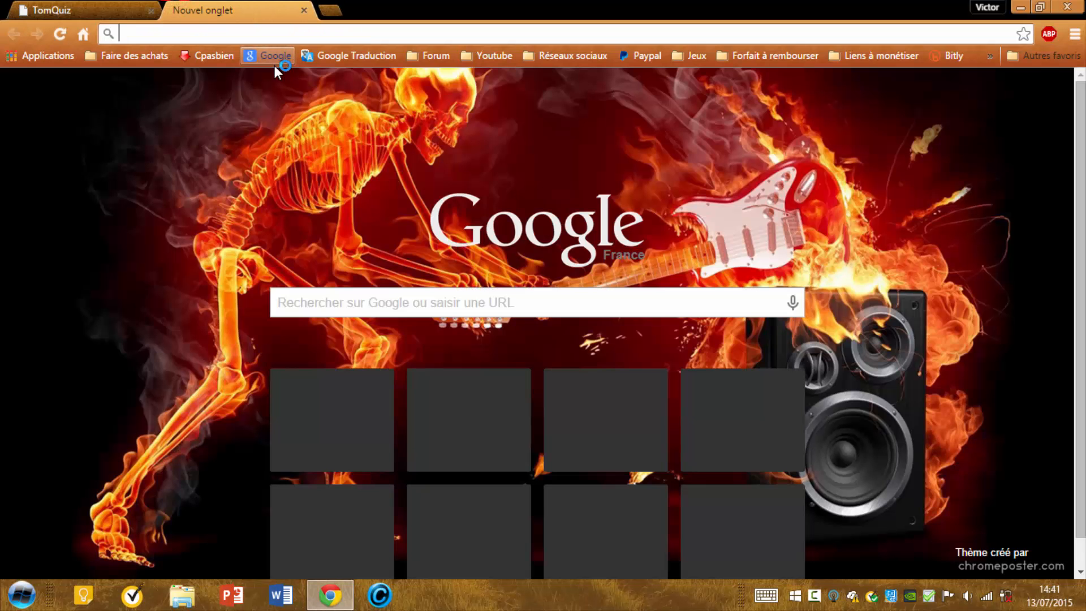
key("ctrl+v")
left_click(275, 67)
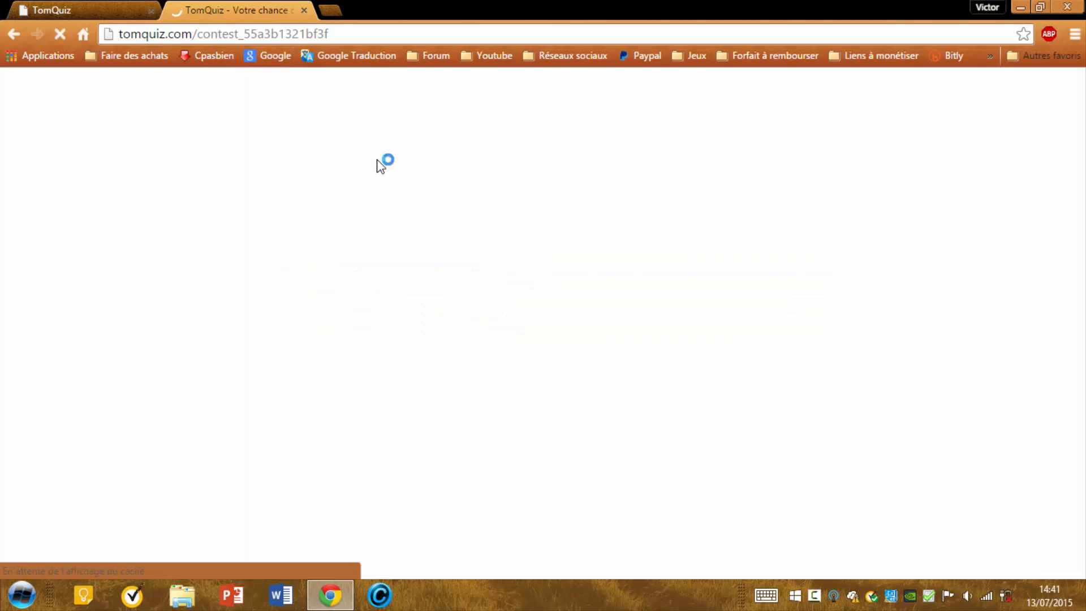
scroll(377, 158, "down", 3)
scroll(377, 158, "up", 3)
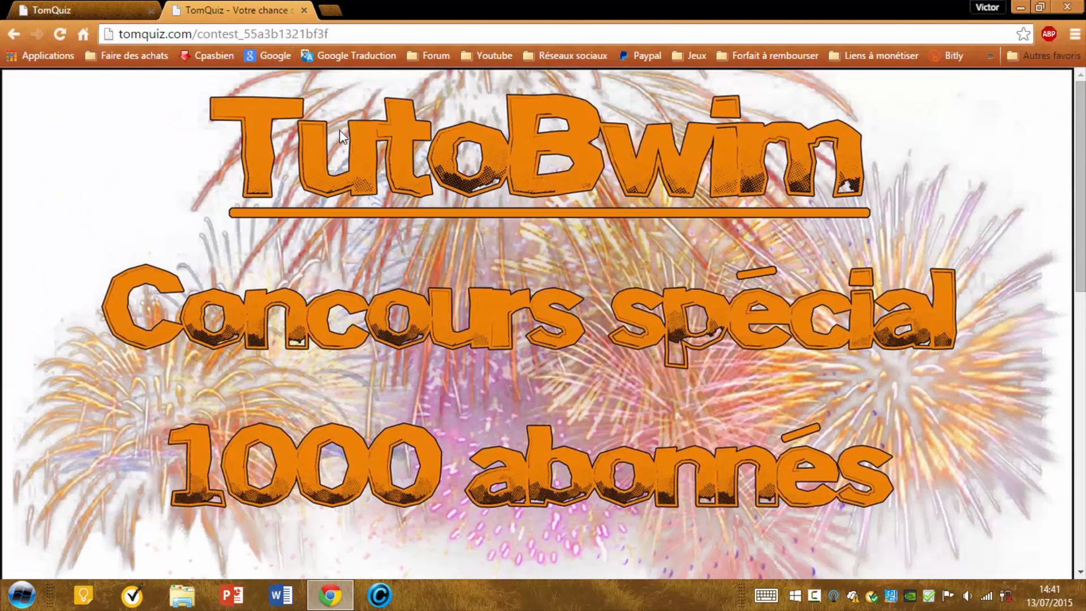
scroll(345, 196, "down", 3)
scroll(347, 190, "up", 3)
scroll(607, 448, "down", 3)
scroll(611, 419, "up", 3)
scroll(543, 351, "down", 7)
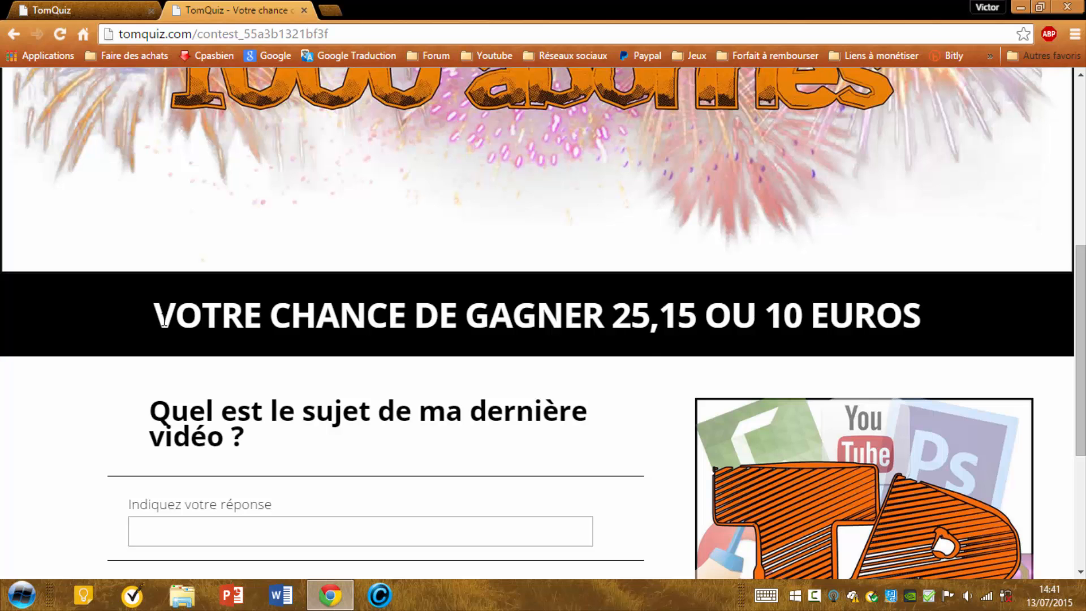
scroll(345, 287, "down", 3)
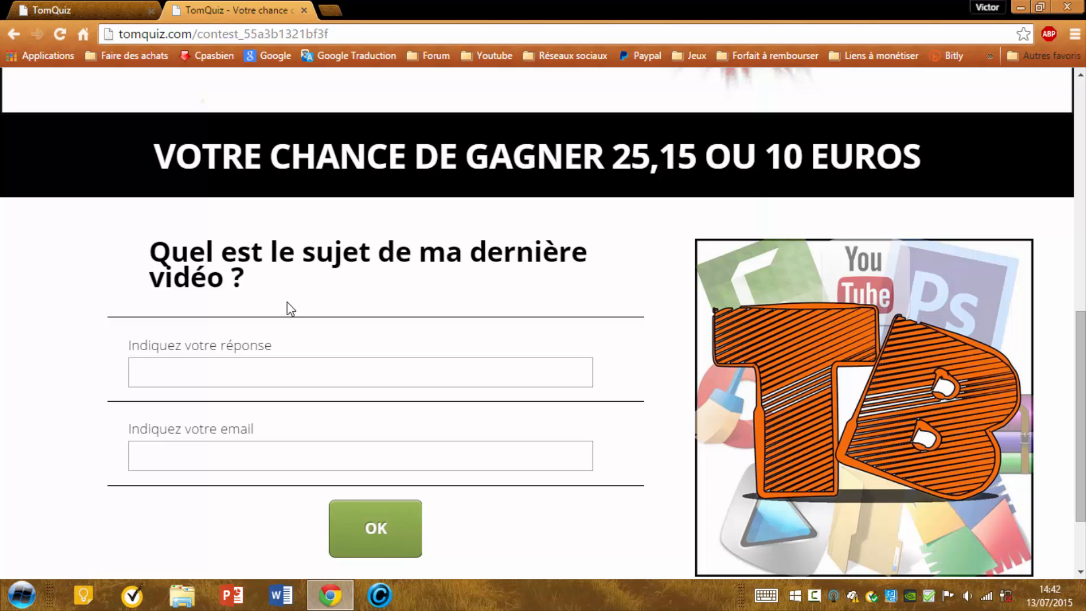
- Enter 'Crack Cinema 4D R15' as the quiz answer
left_click(201, 379)
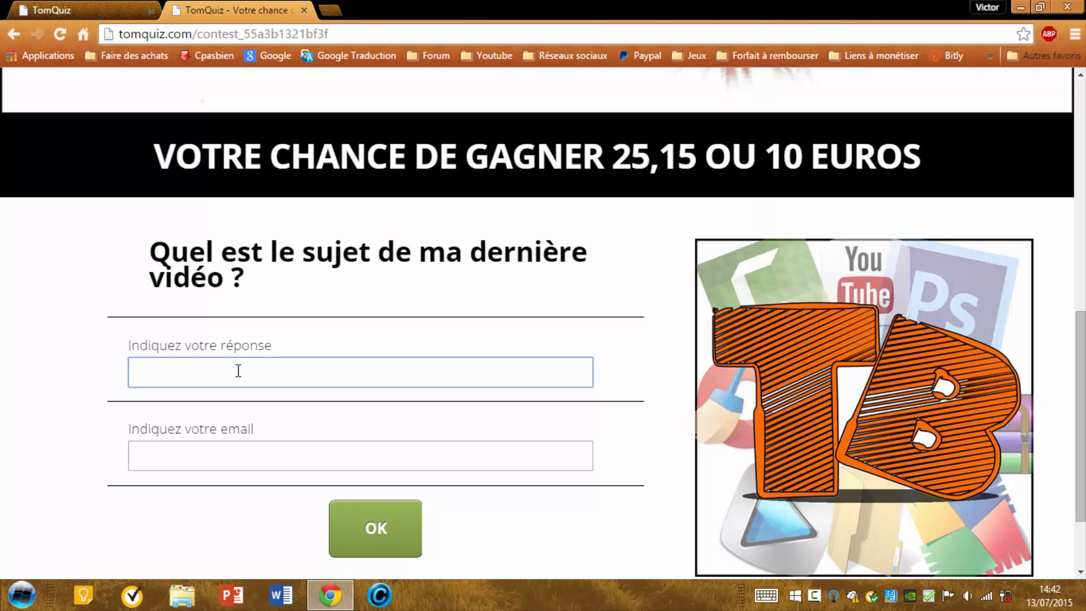
left_click(183, 453)
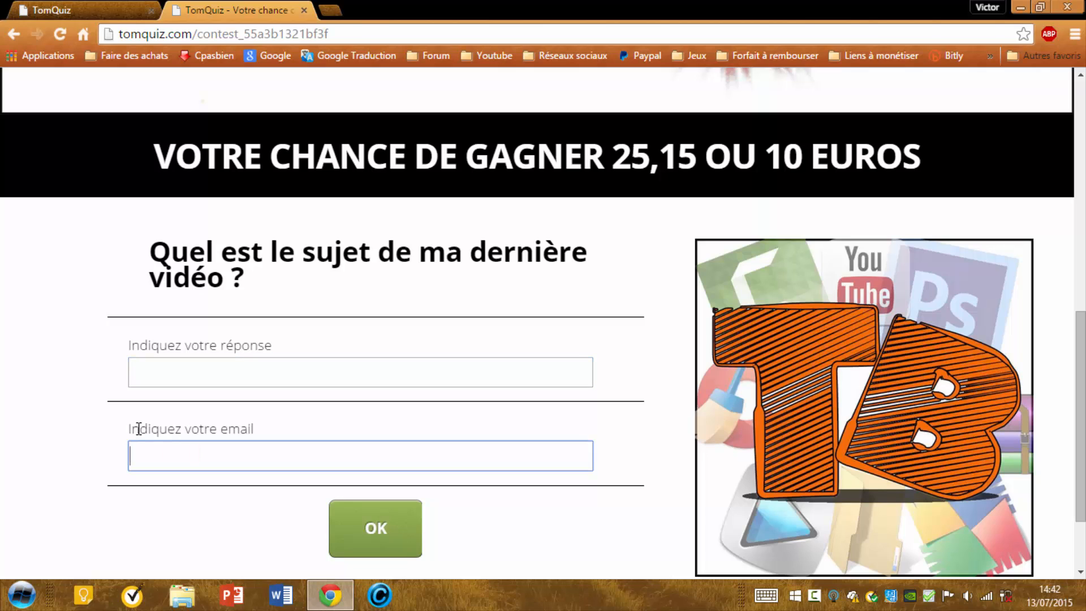
left_click(178, 361)
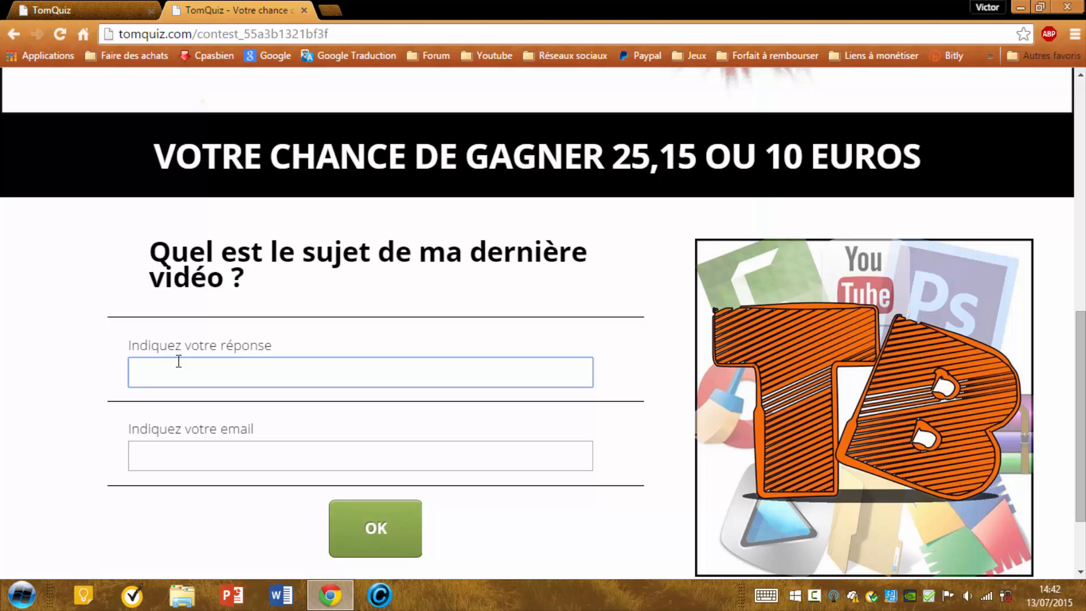
type("Crack Cinema 4")
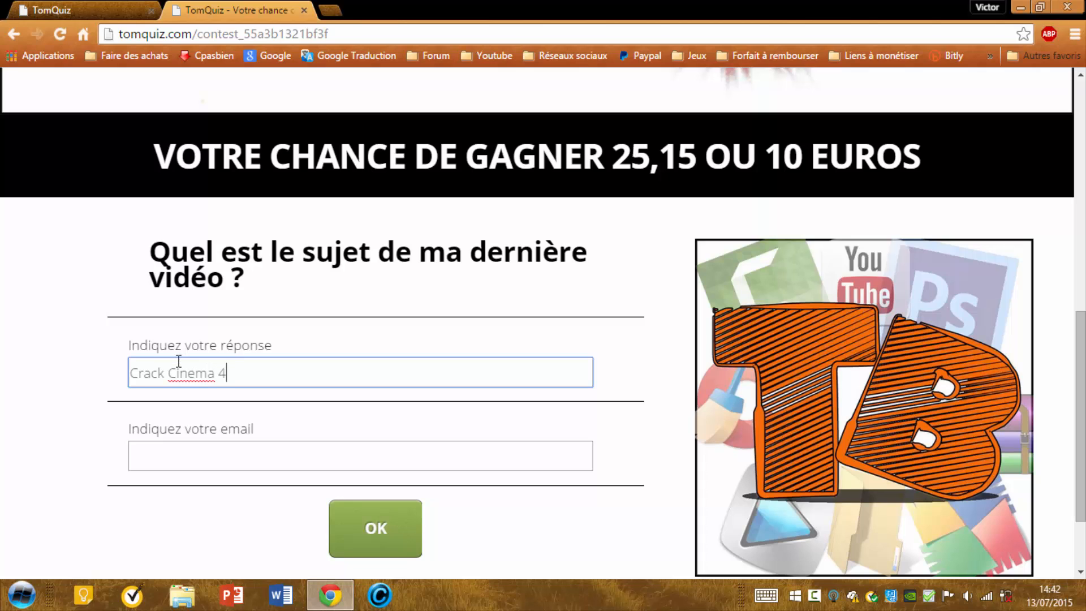
type("D R15")
- Fill in a test e-mail address and submit the entry with OK
left_click(171, 452)
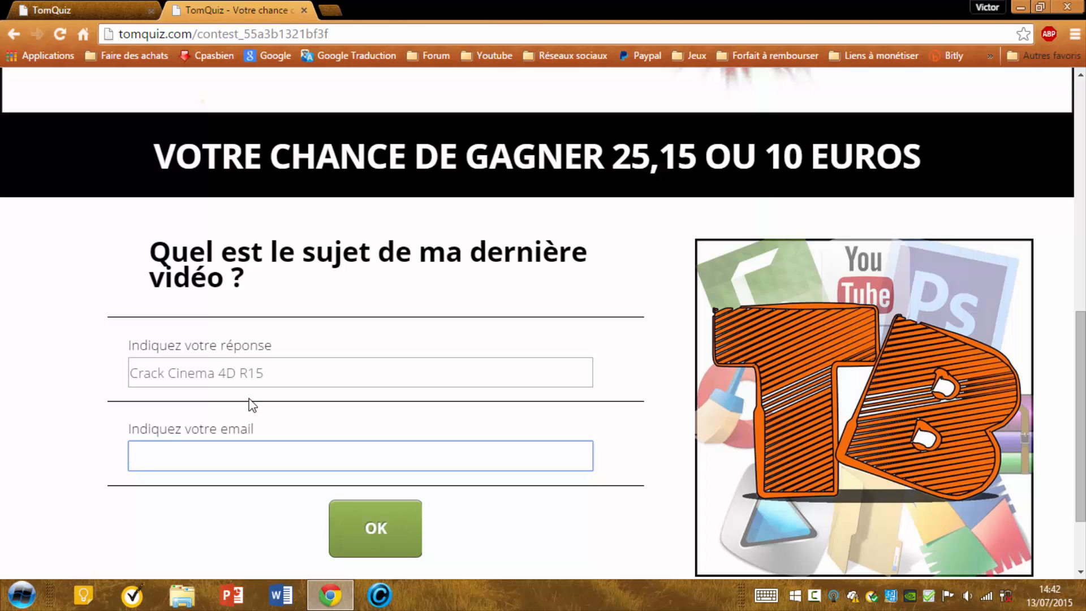
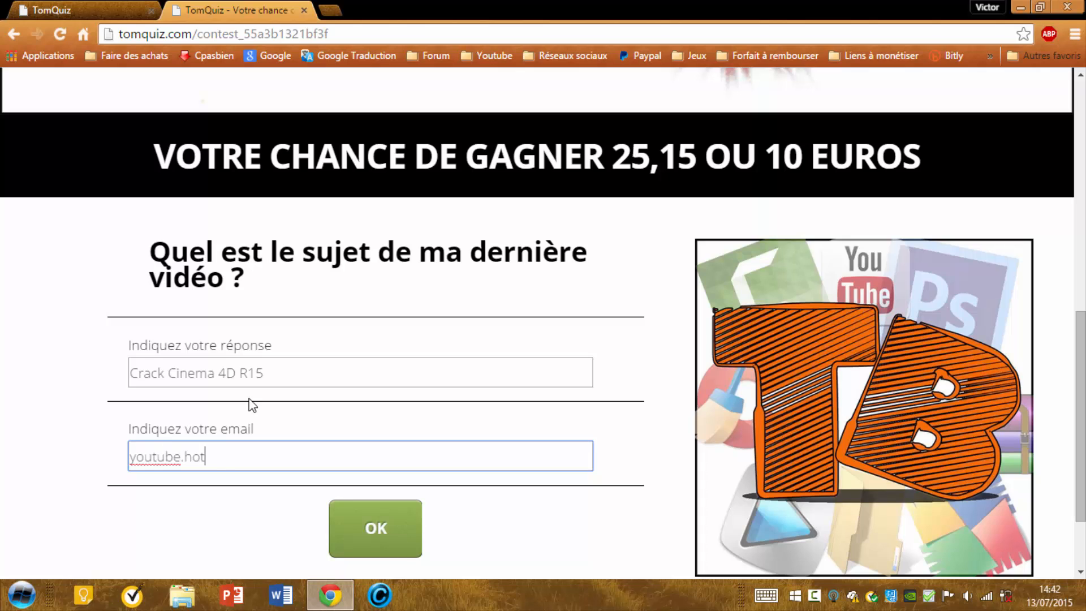
left_click(343, 531)
scroll(345, 398, "down", 2)
scroll(345, 398, "up", 1)
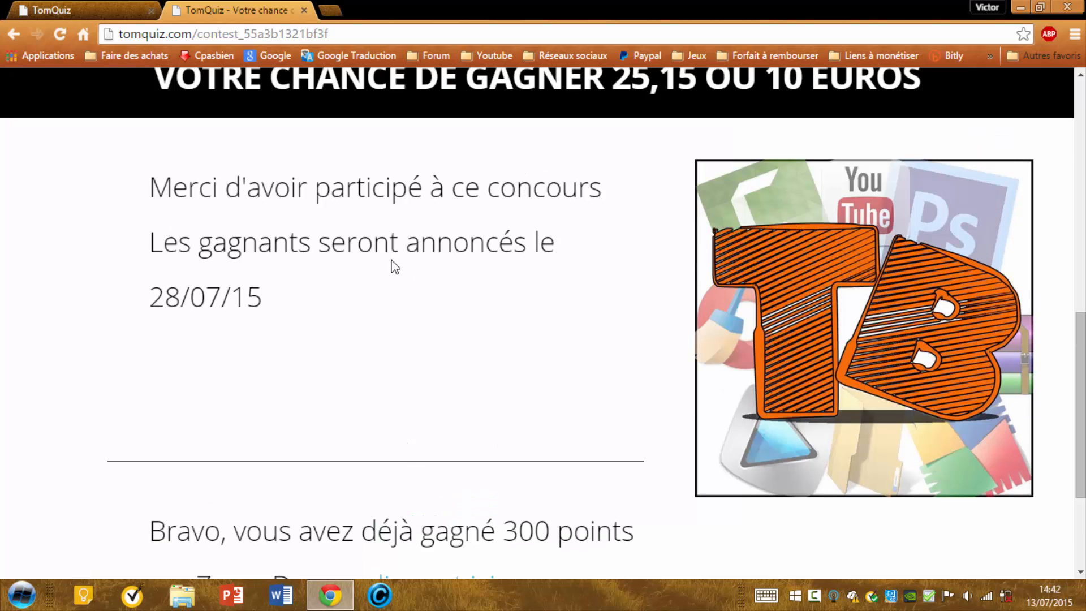
left_click_drag(153, 181, 282, 278)
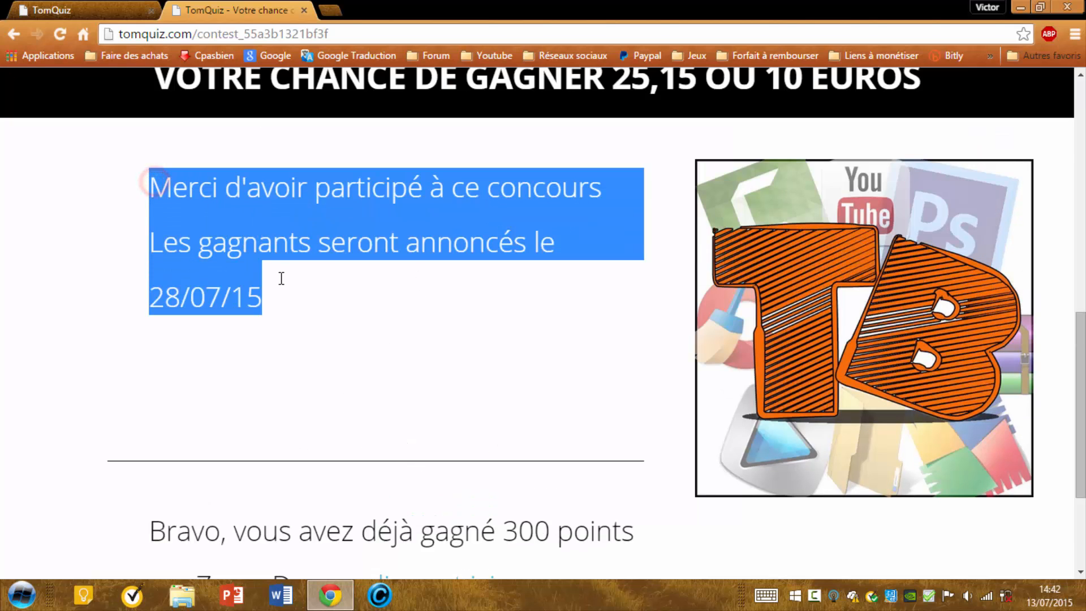
left_click(262, 239)
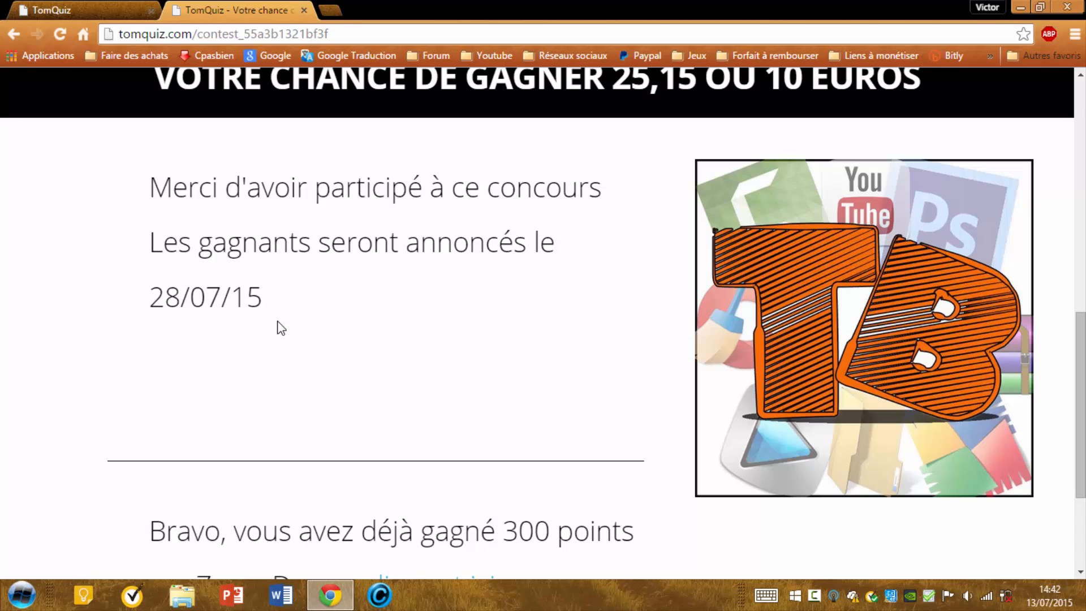
scroll(354, 303, "down", 3)
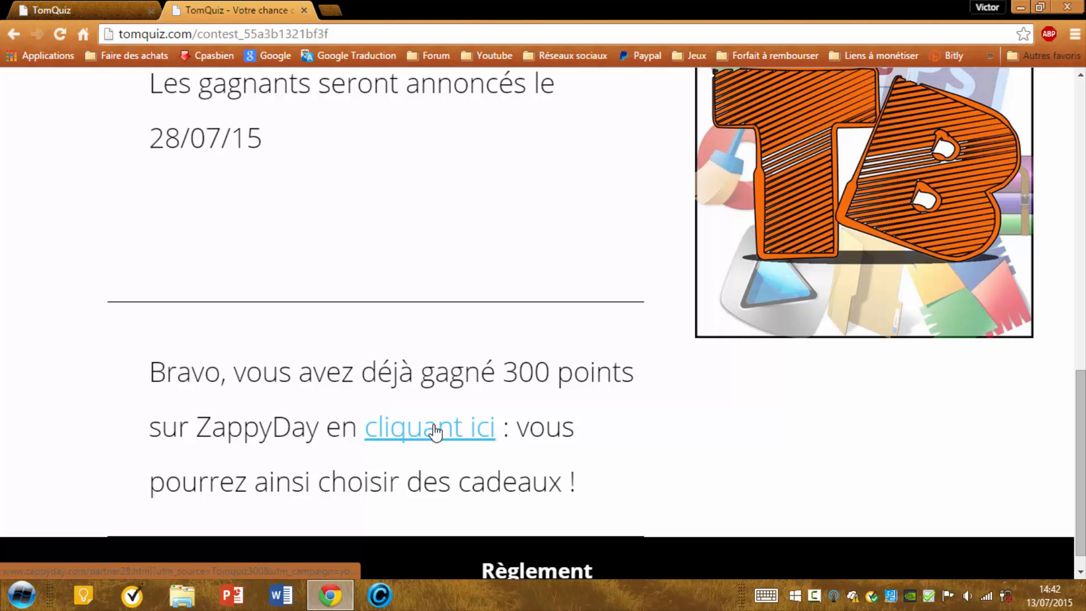
scroll(436, 432, "down", 1)
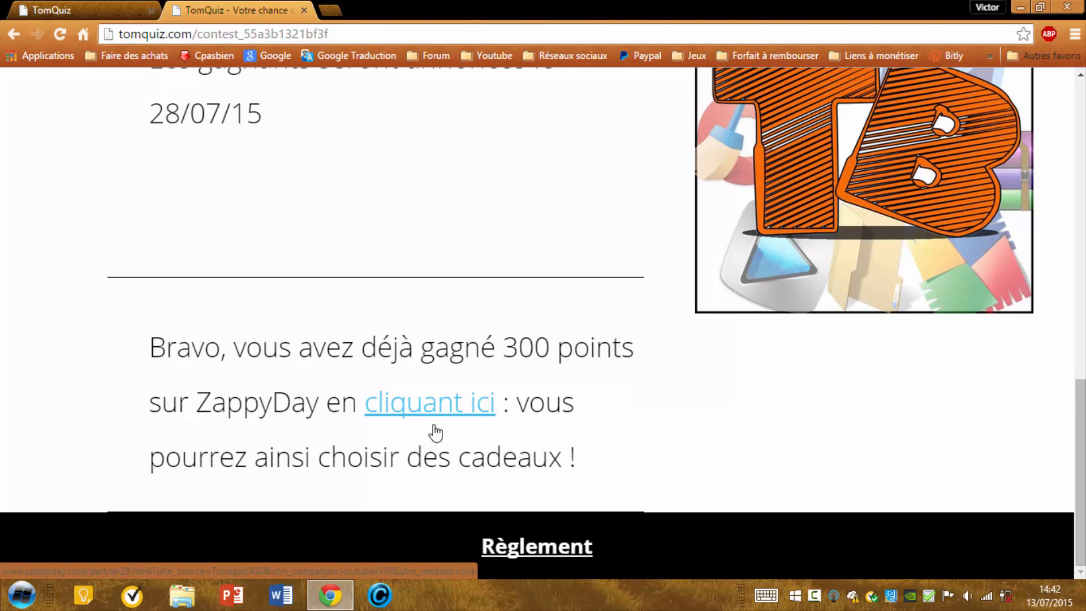
left_click(534, 548)
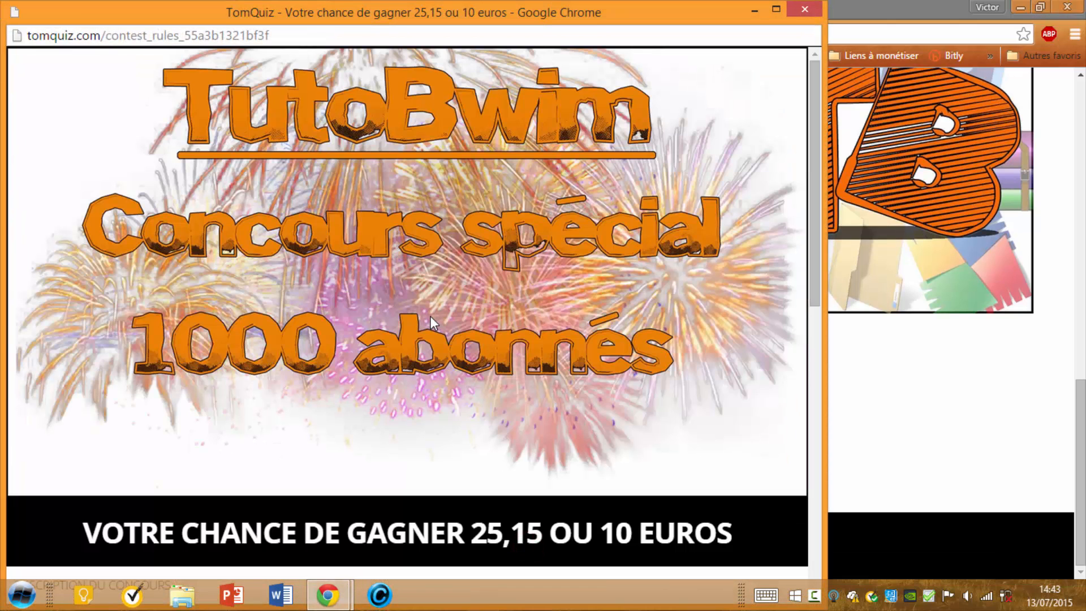
scroll(430, 316, "down", 4)
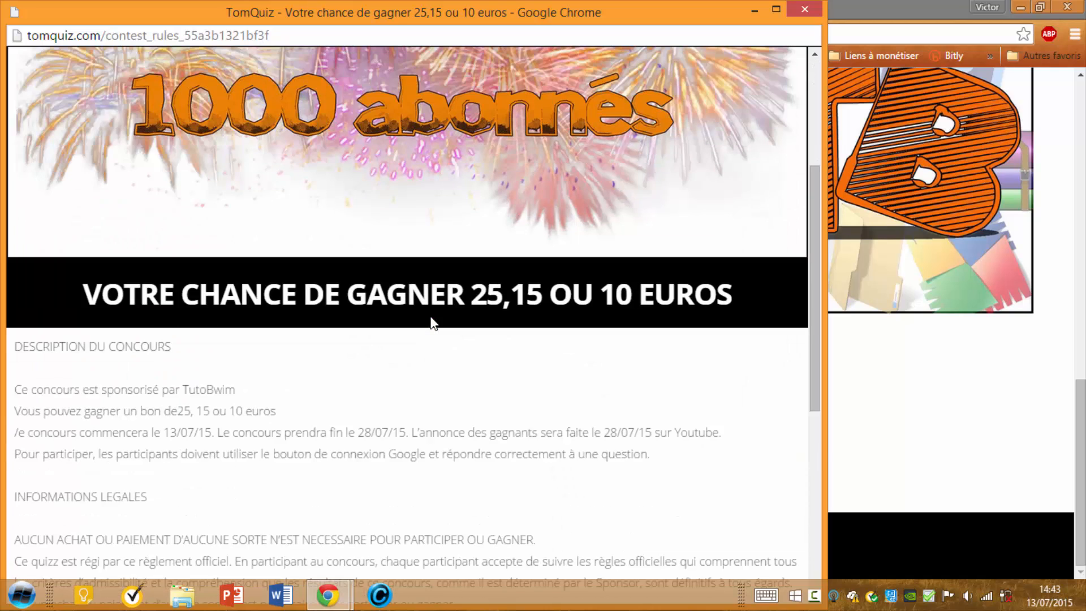
scroll(432, 323, "down", 1)
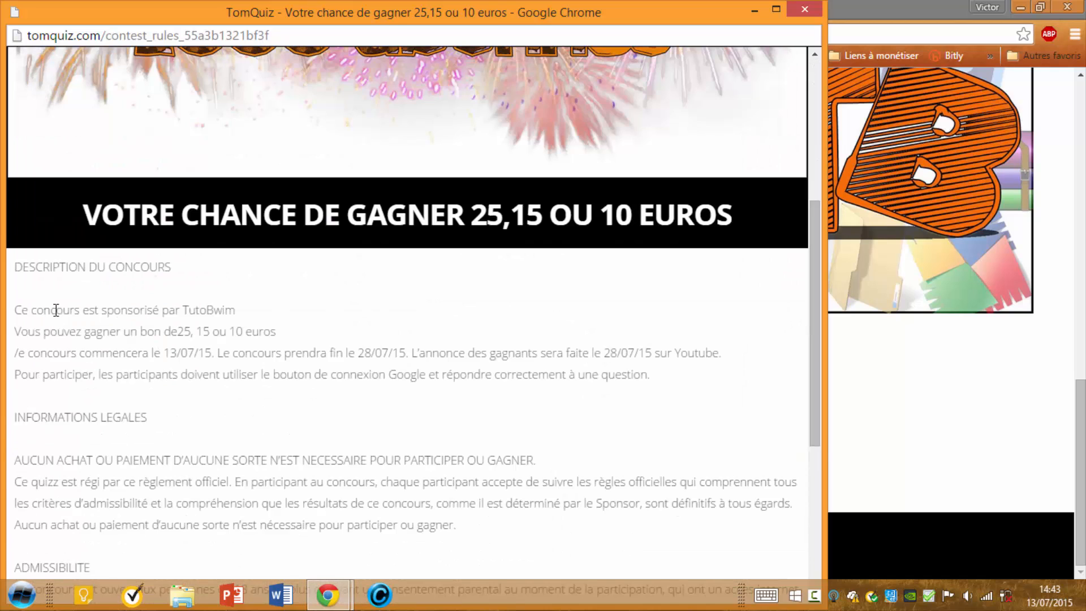
left_click_drag(185, 309, 229, 310)
left_click_drag(121, 332, 279, 330)
left_click(275, 331)
left_click_drag(362, 348, 405, 350)
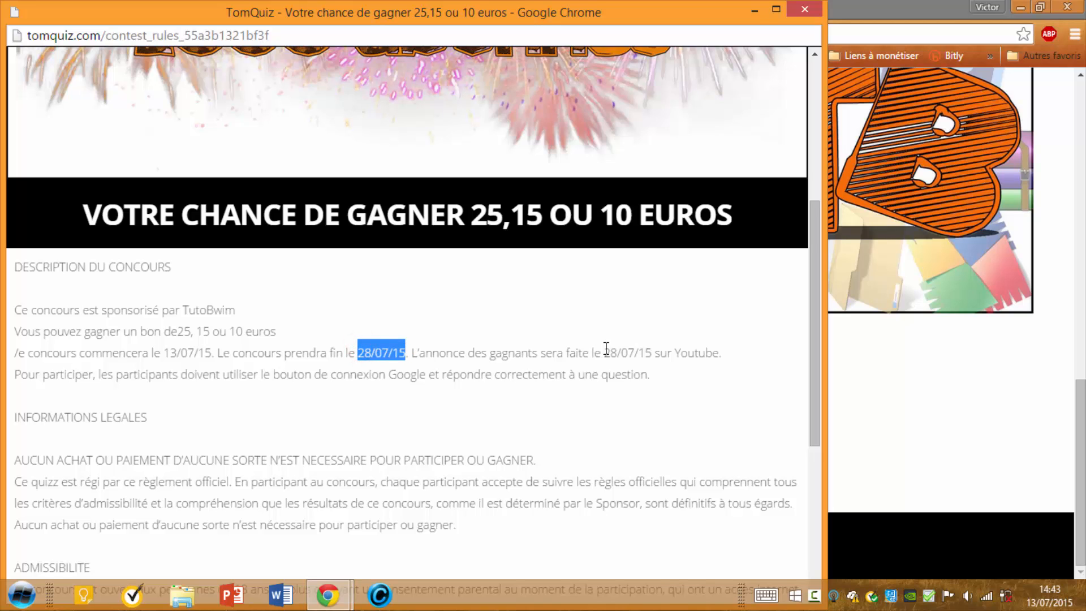
left_click_drag(604, 350, 726, 353)
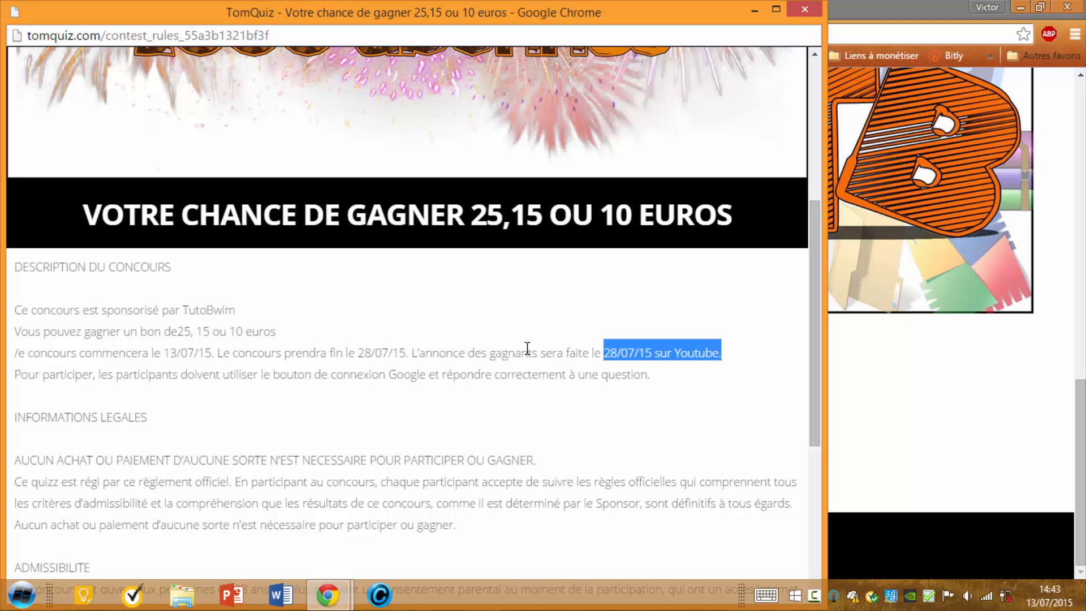
left_click(803, 10)
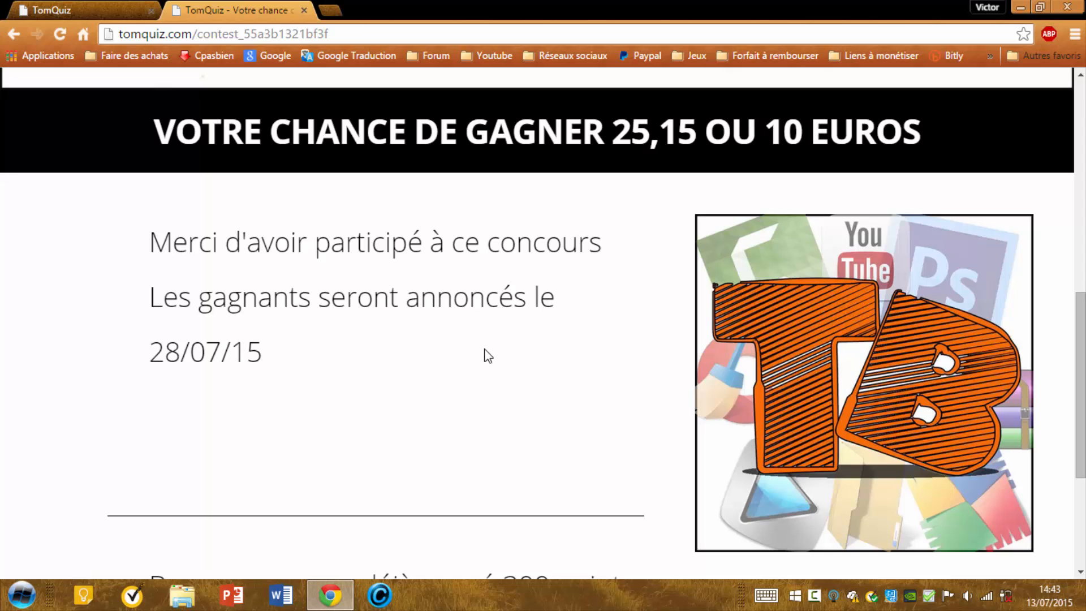
scroll(488, 356, "up", 3)
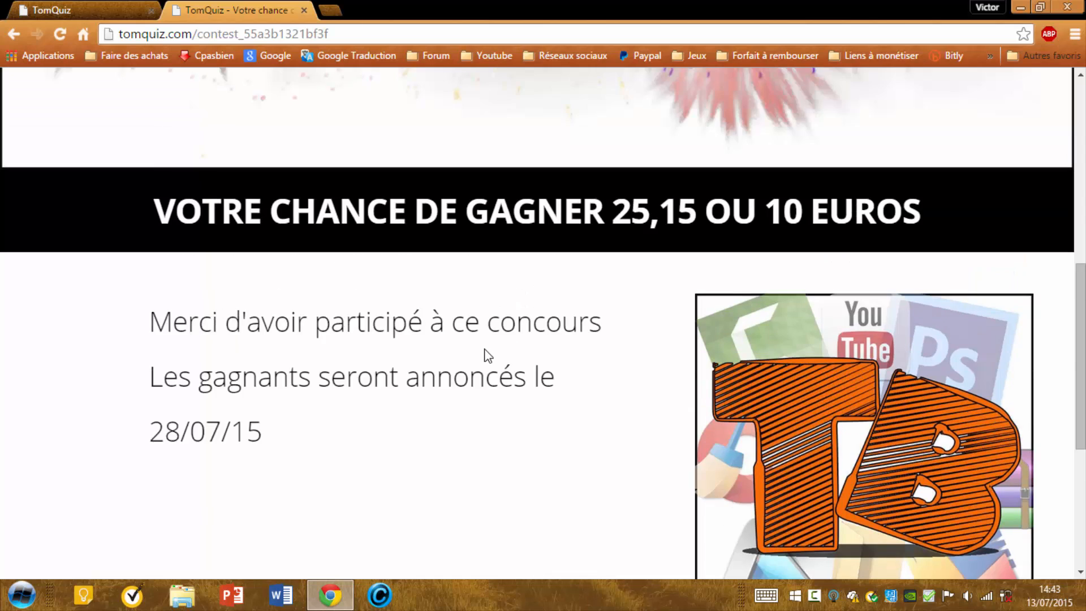